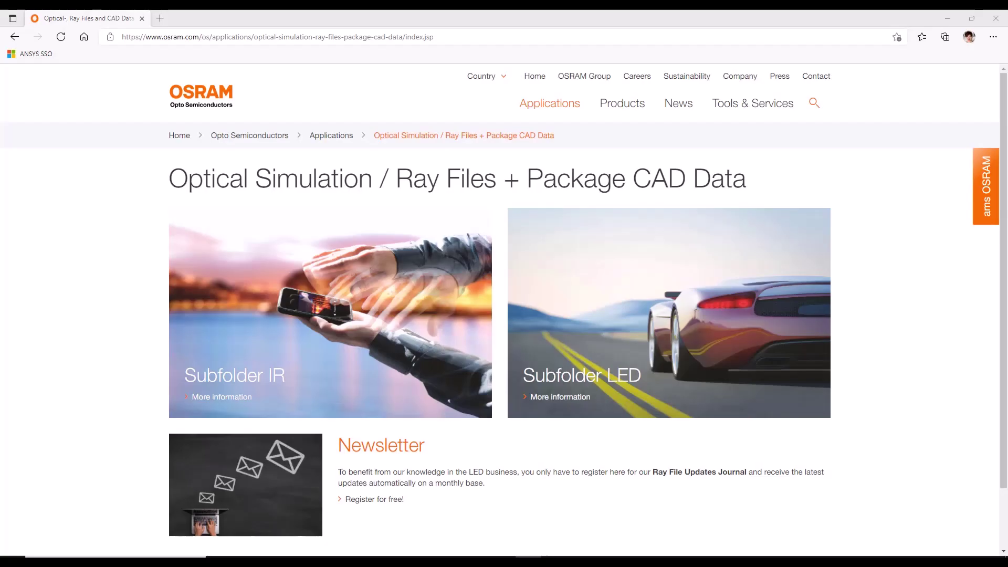
# - Go to the LED ray file downloads and open the Chip LED, Chip LED 0402 and LT QH9G directories
pyautogui.click(592, 374)
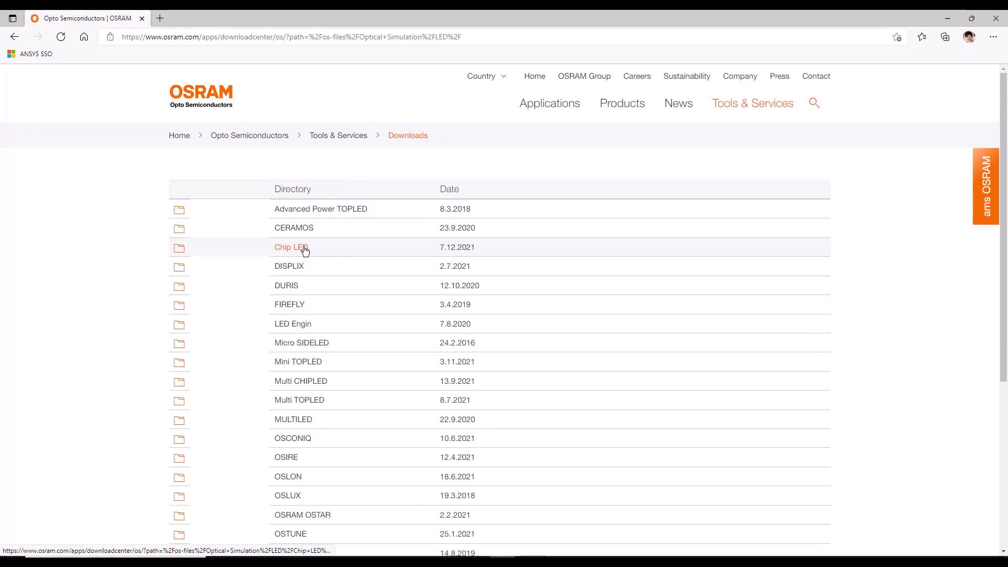
pyautogui.click(305, 249)
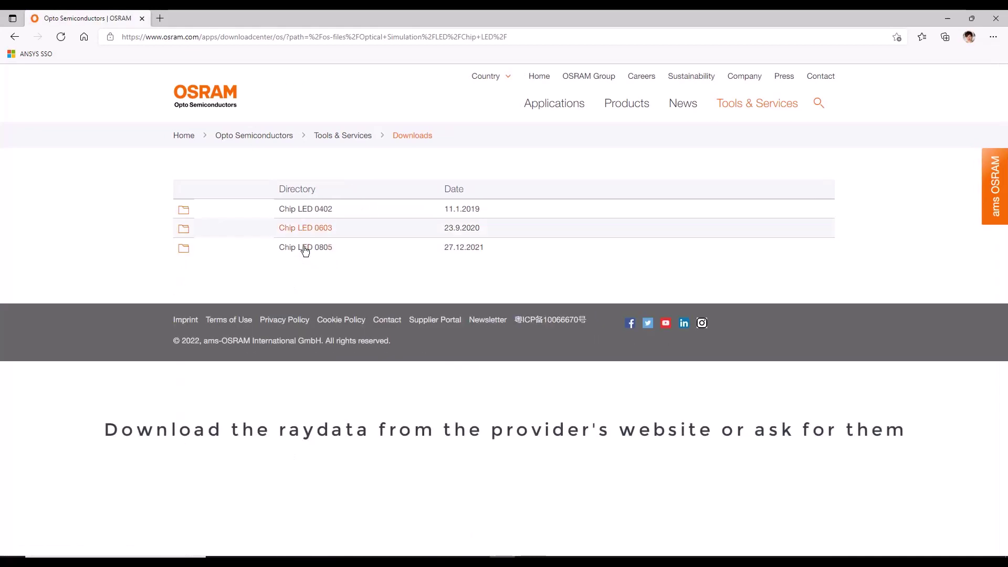
pyautogui.click(303, 209)
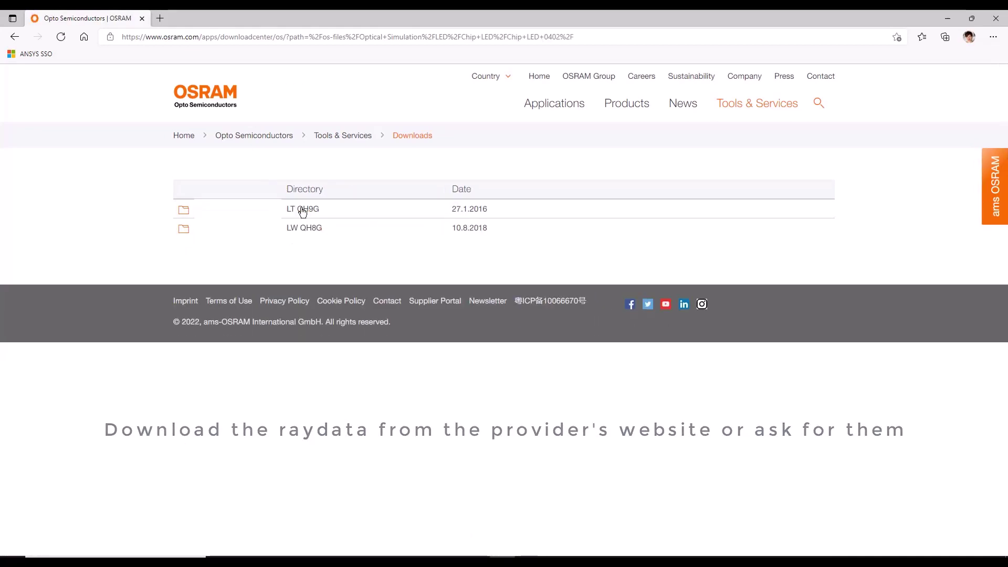
pyautogui.click(302, 210)
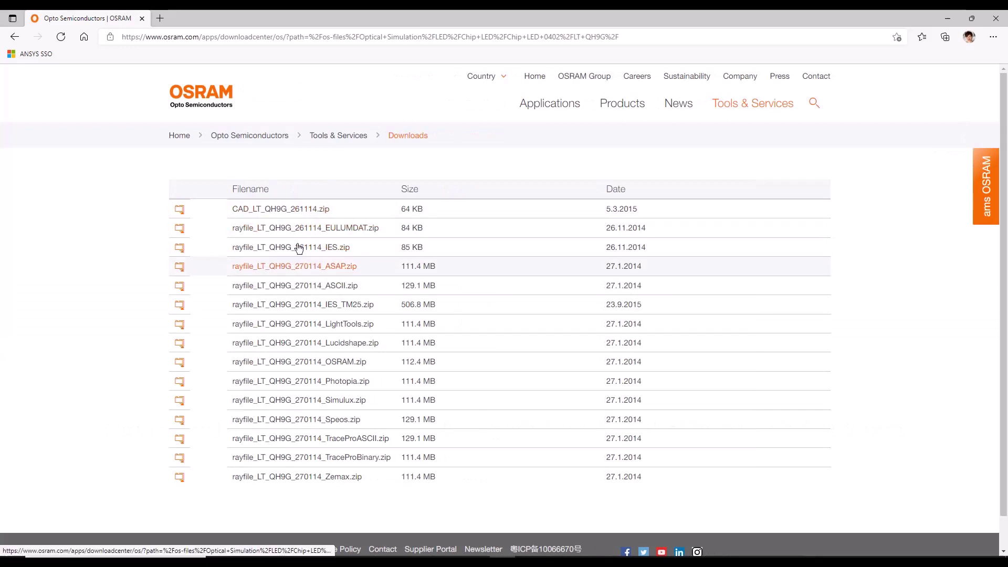
# - Download rayfile_LT_QH9G_270114_IES_TM25.zip, rayfile_LT_QH9G_270114_Speos.zip and CAD_LT_QH9G_261114.zip, accepting the disclaimer for each file
pyautogui.click(293, 306)
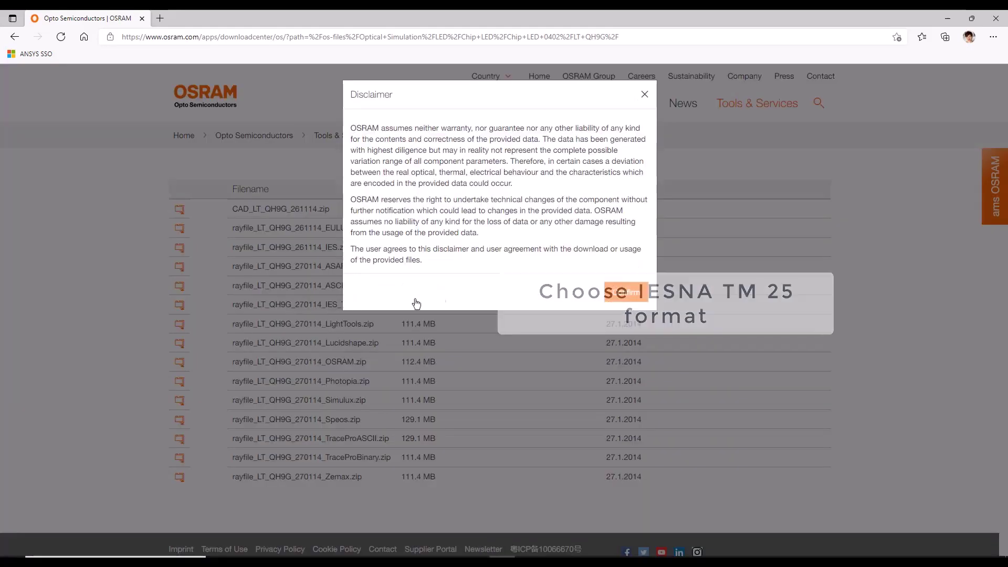
pyautogui.click(622, 293)
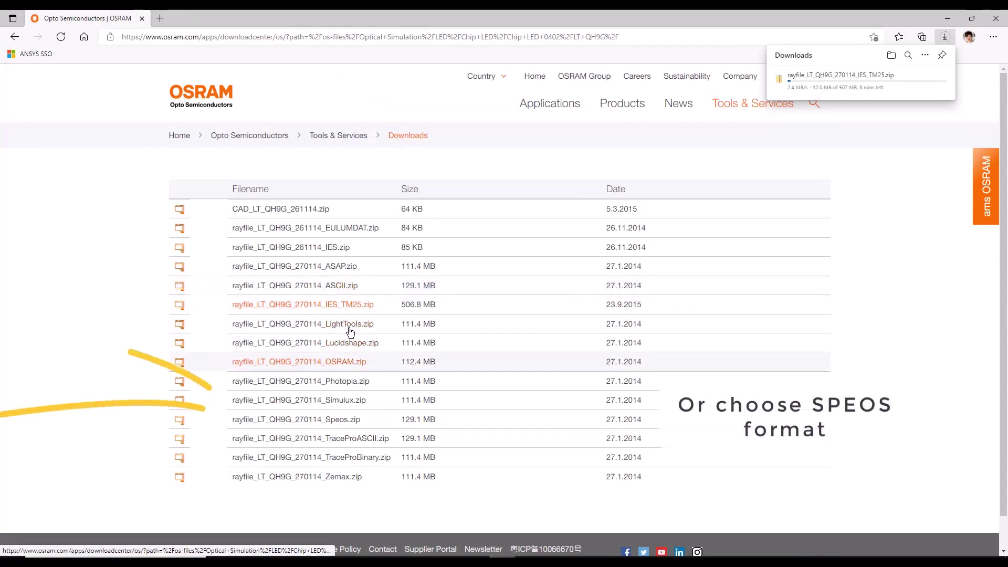
pyautogui.click(339, 420)
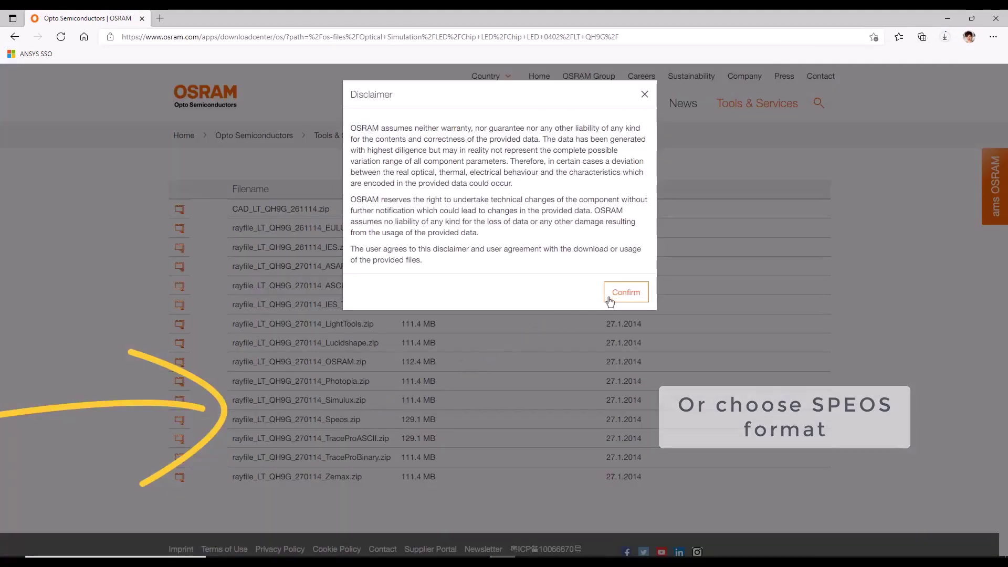
pyautogui.click(626, 293)
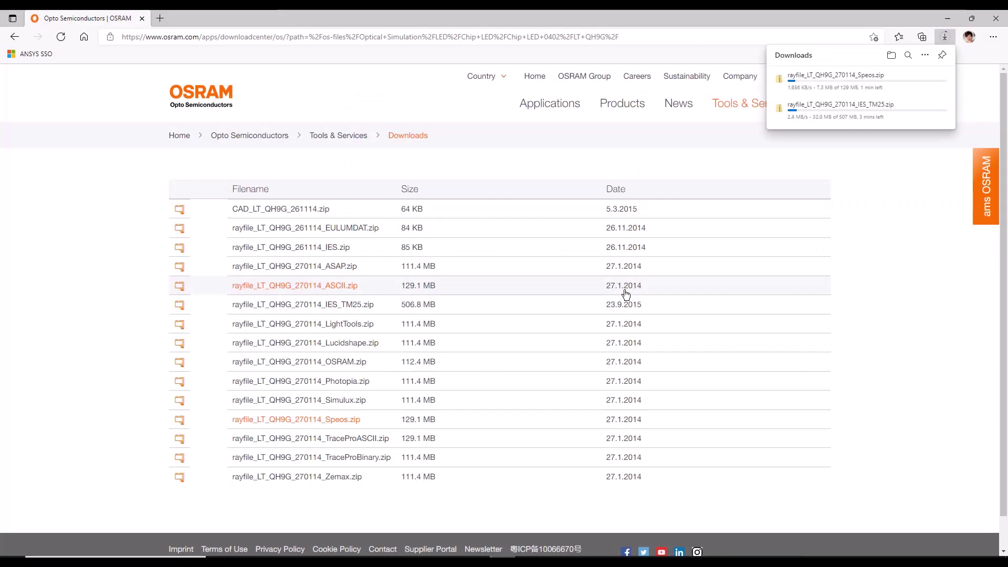
pyautogui.click(308, 210)
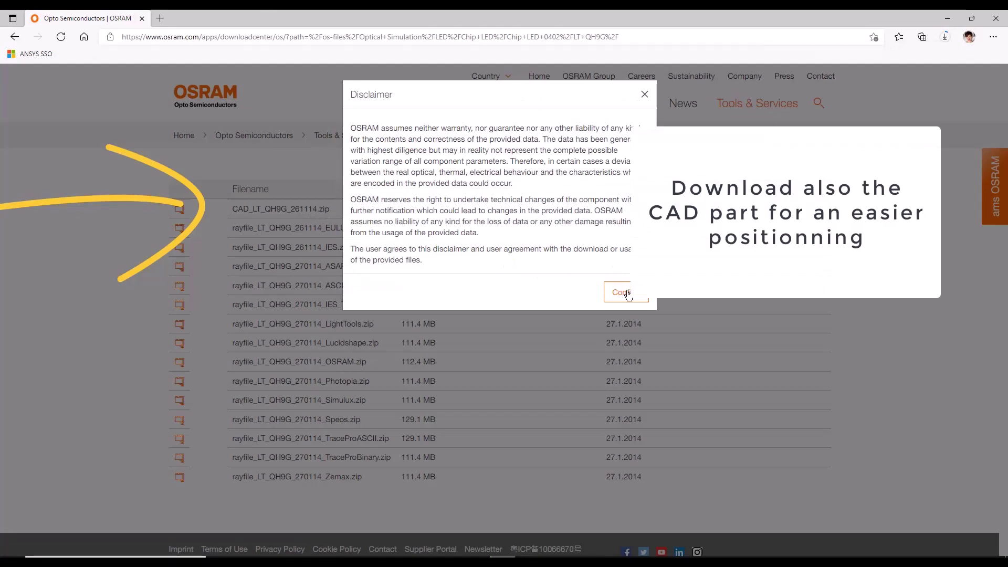
pyautogui.click(626, 292)
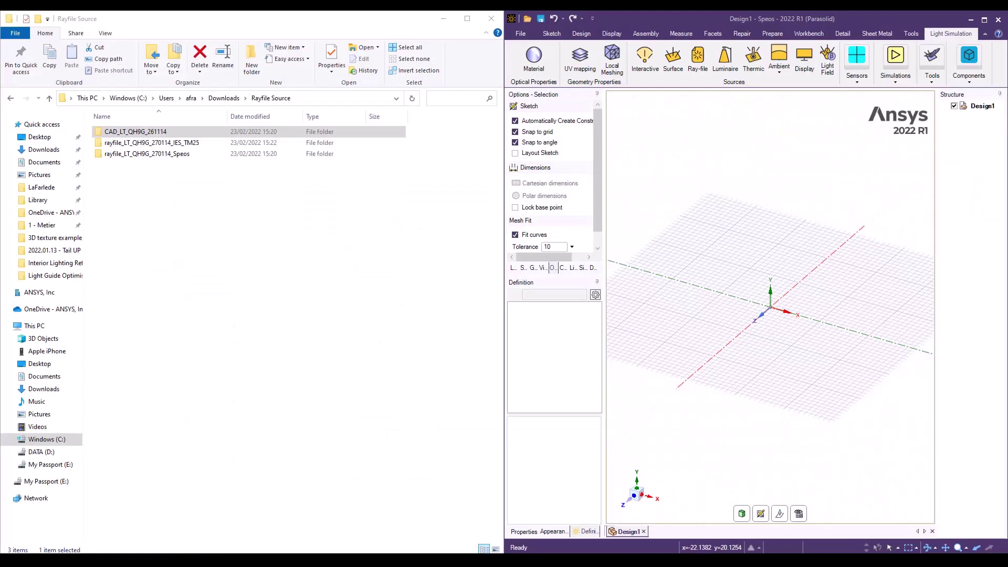
# - Import LT_QH9G_240114_geometry.STEP from the CAD_LT_QH9G_261114 folder into the empty Speos design
pyautogui.click(151, 136)
pyautogui.doubleClick(151, 137)
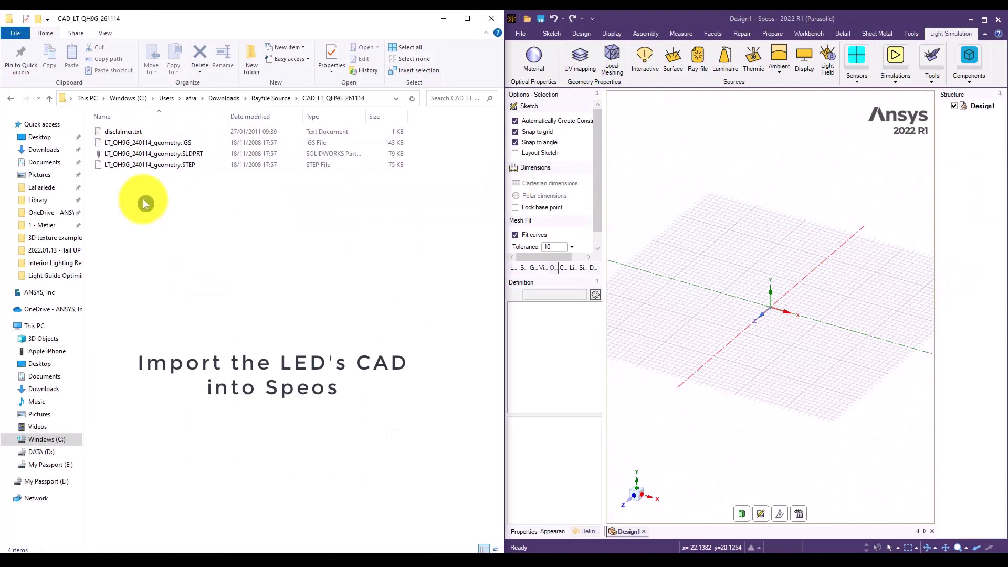
pyautogui.moveTo(151, 165); pyautogui.dragTo(726, 275)
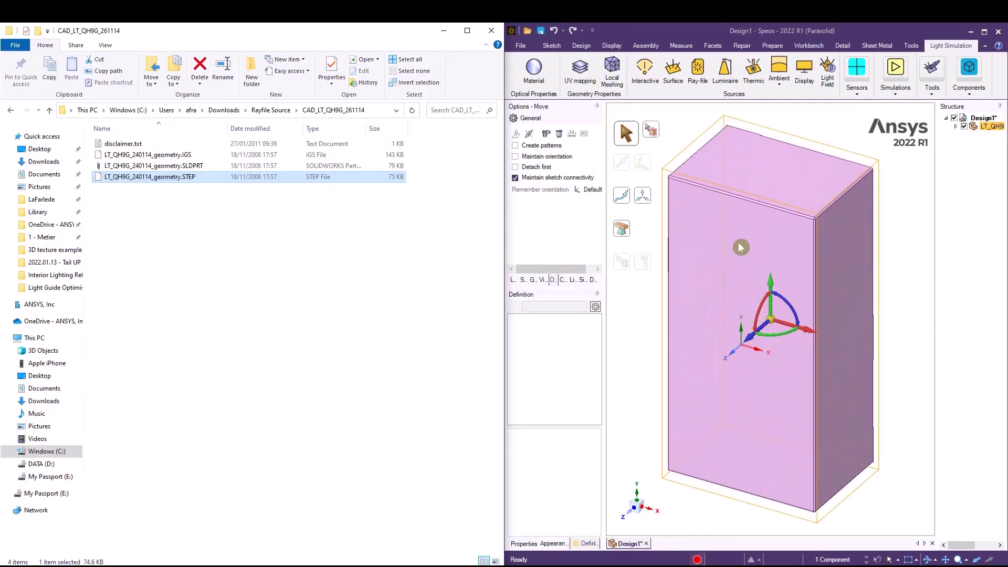
# - Maximize the Speos window, switch from Move to the Select tool and examine the imported LED body from another angle
pyautogui.click(580, 46)
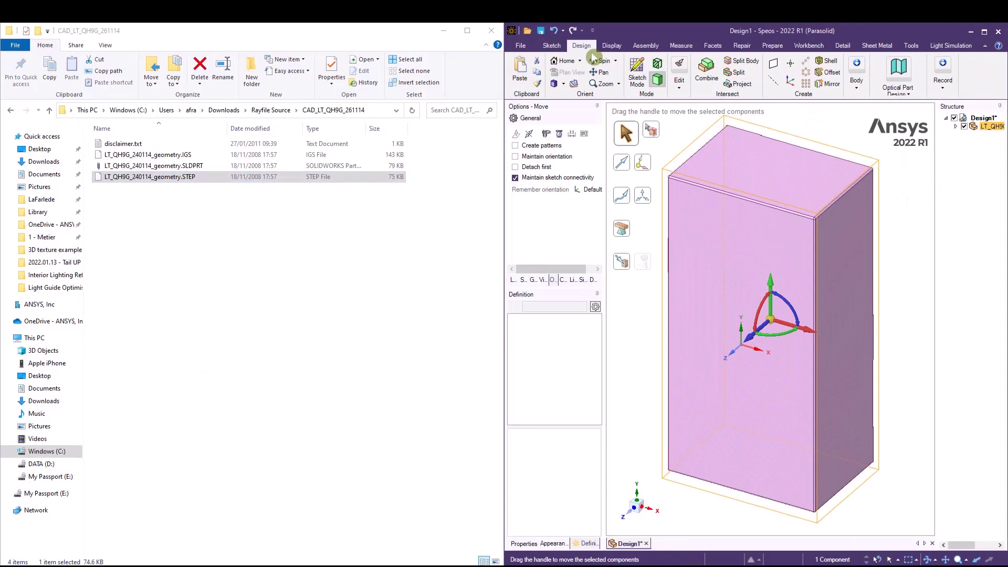
pyautogui.click(985, 32)
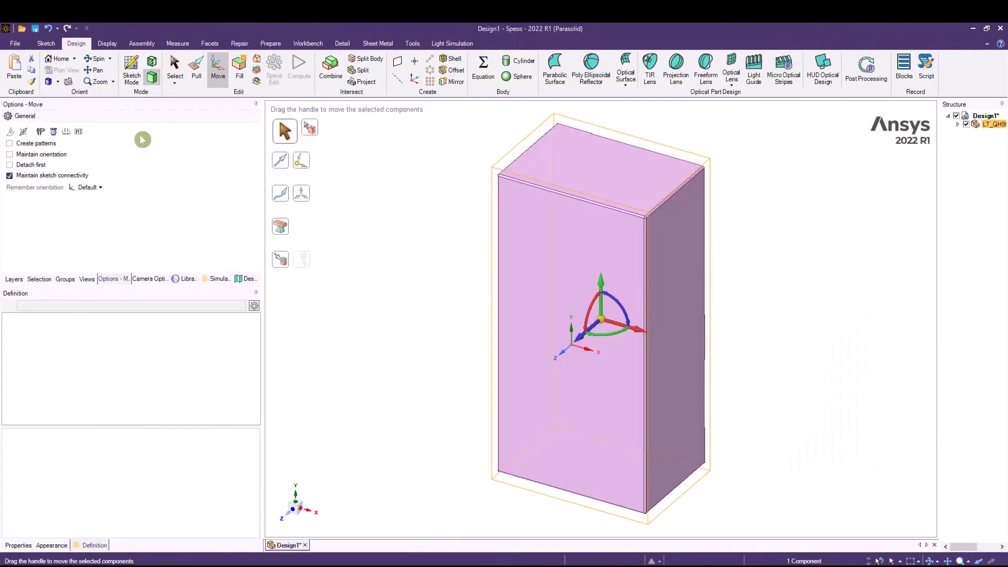
pyautogui.click(174, 68)
pyautogui.click(691, 258)
pyautogui.moveTo(691, 259); pyautogui.dragTo(652, 118, button='middle')
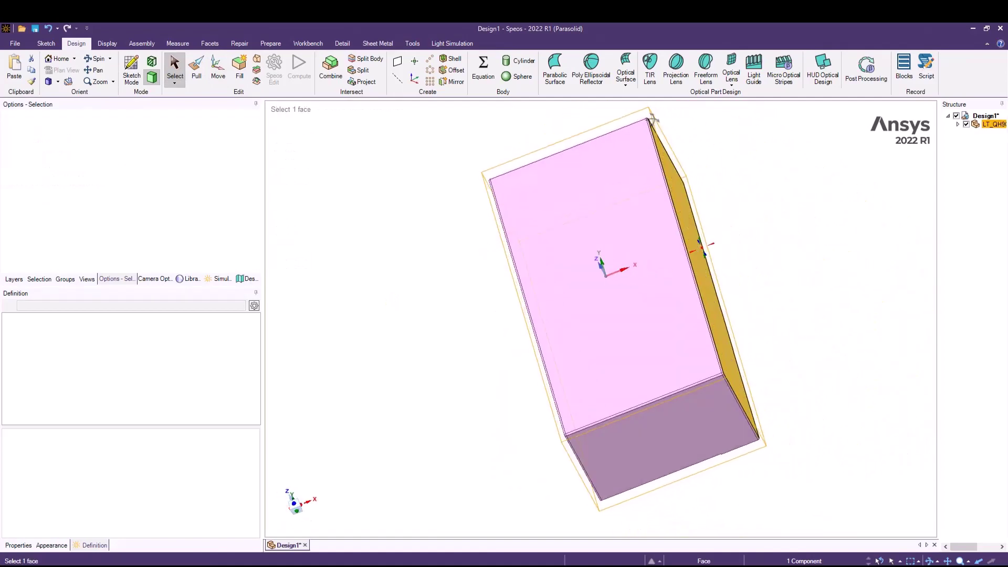
pyautogui.click(672, 145)
# - Open LT_QH9G_270114_info.pdf from the rayfile_LT_QH9G_270114_Speos folder and read the section on the coordinate origin relative to the package
pyautogui.click(987, 30)
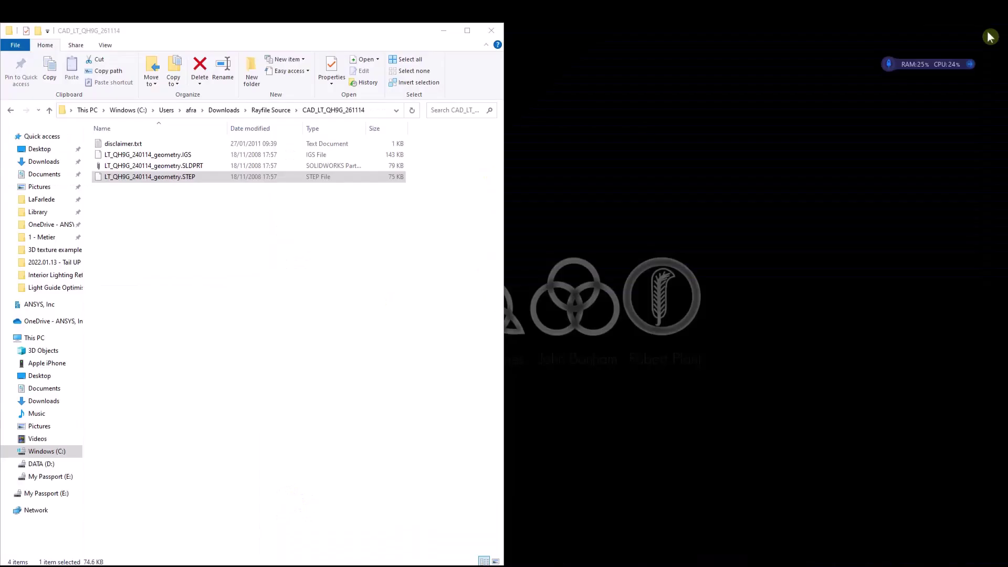
pyautogui.click(278, 110)
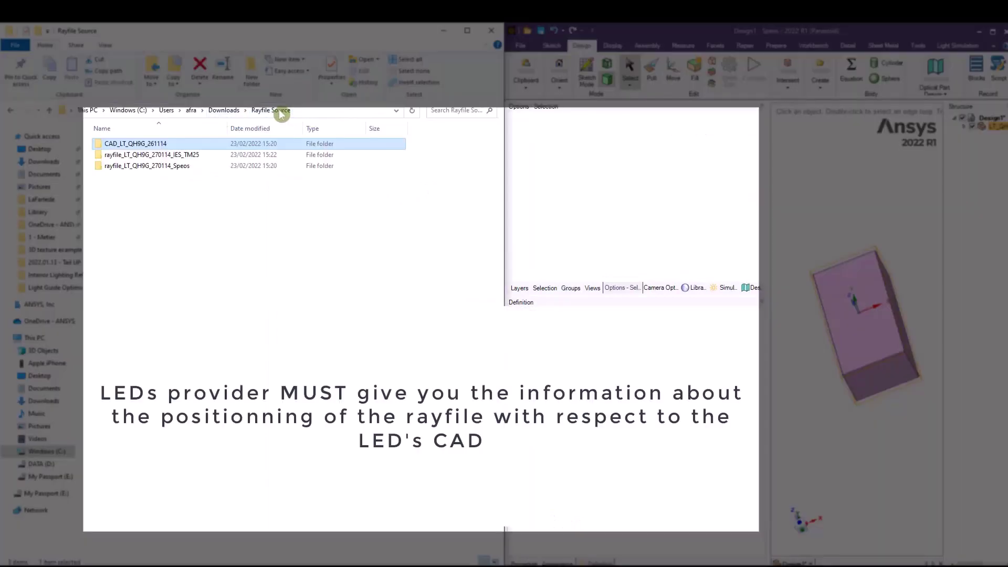
pyautogui.doubleClick(158, 166)
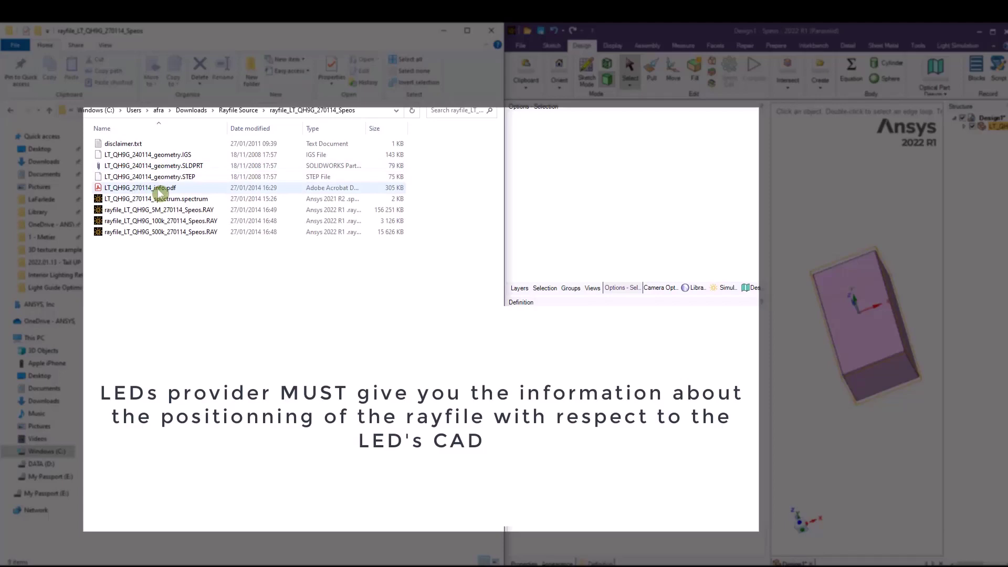
pyautogui.click(150, 190)
pyautogui.doubleClick(150, 190)
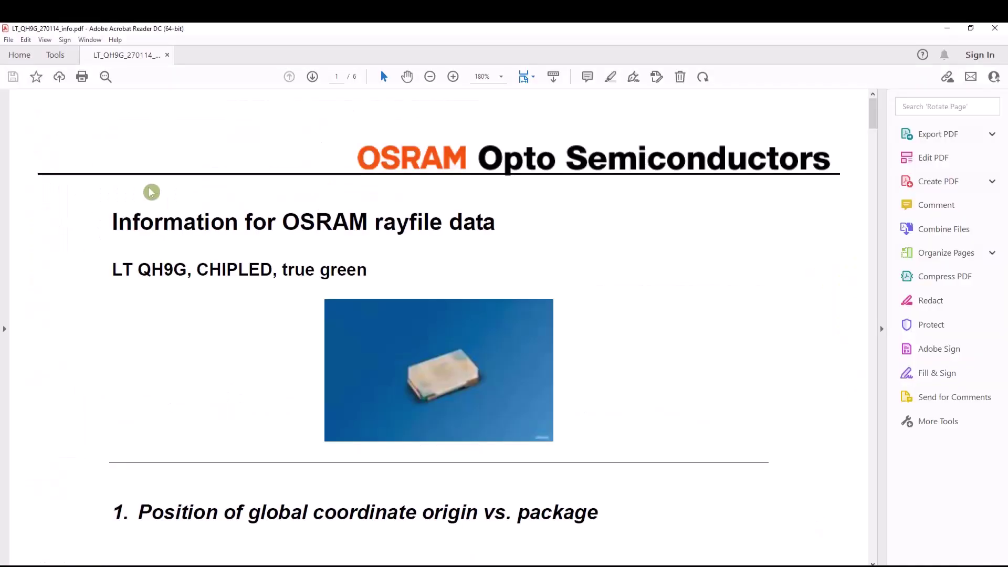
pyautogui.click(883, 329)
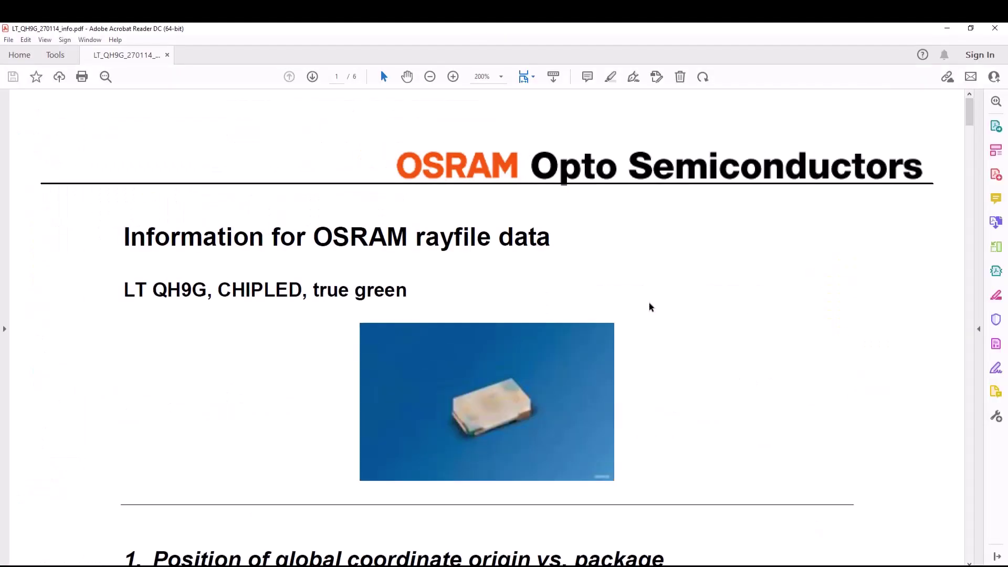
pyautogui.scroll(-5, 648, 305)
pyautogui.scroll(-3, 646, 300)
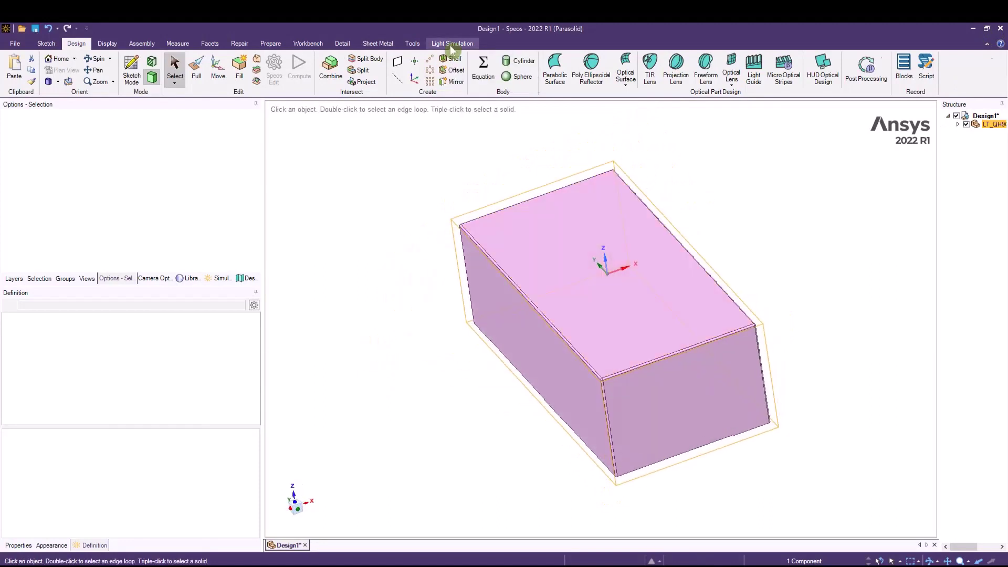
# - Create a Ray-file source in Speos and set its axis system origin to the LED's coordinate system origin
pyautogui.click(452, 43)
pyautogui.click(192, 71)
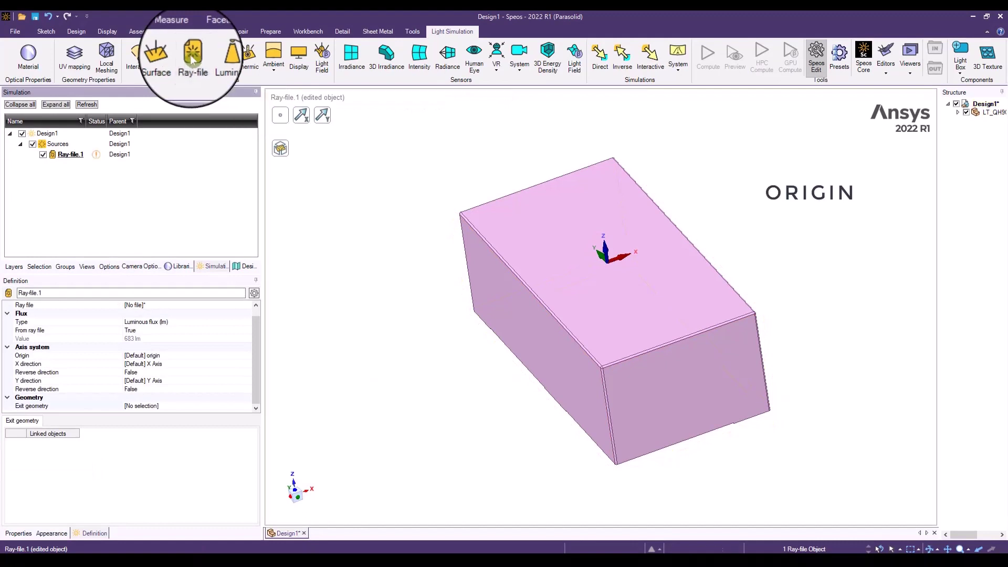
pyautogui.click(284, 119)
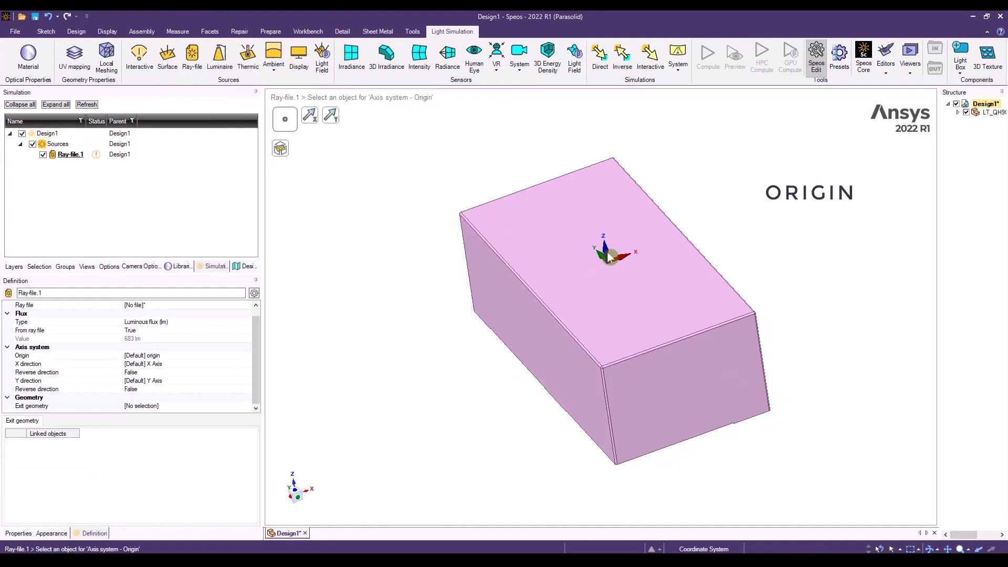
pyautogui.click(610, 264)
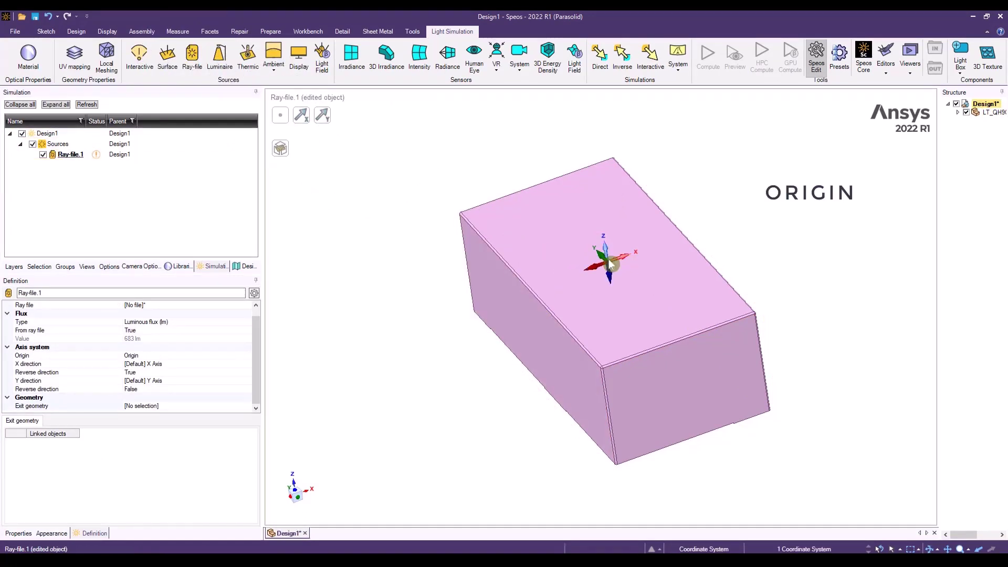
# - Set the ray-file source's X direction to the coordinate system's X axis and its Y direction to the Y axis
pyautogui.click(306, 116)
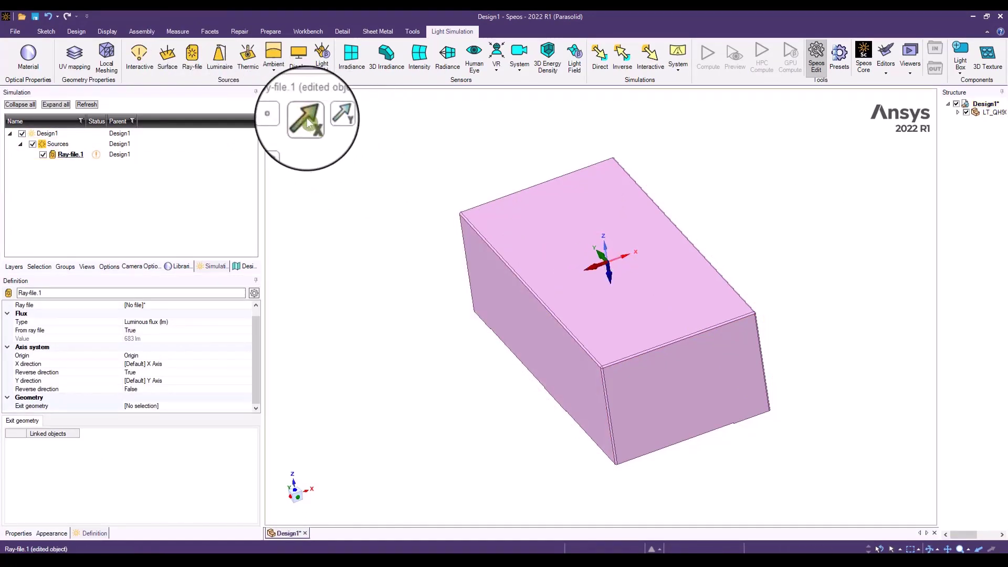
pyautogui.click(623, 261)
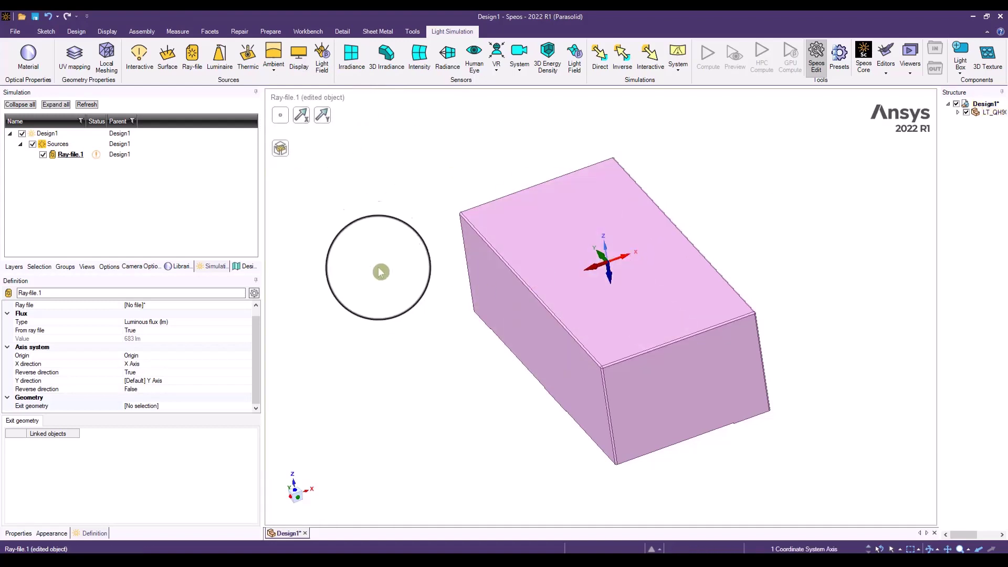
pyautogui.click(323, 115)
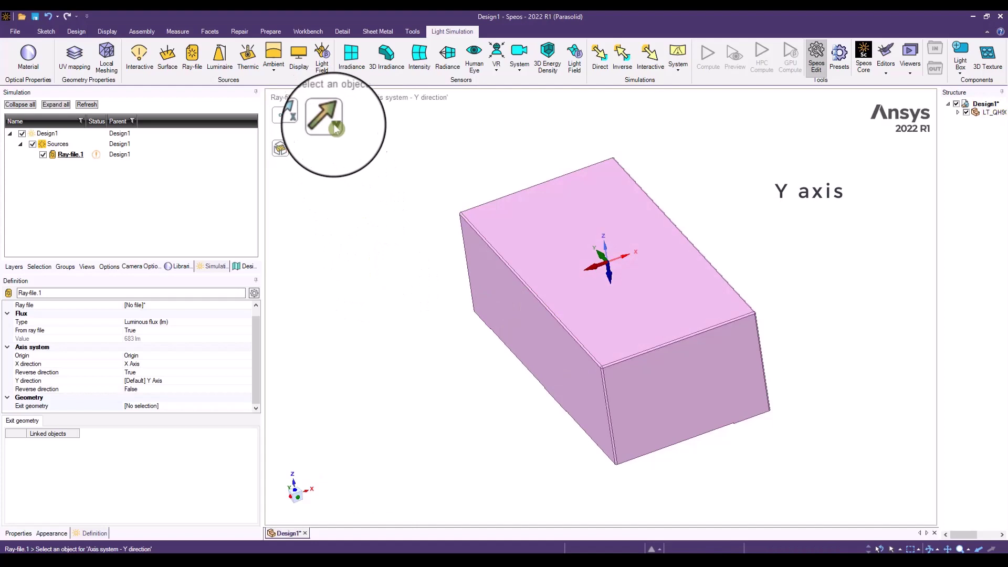
pyautogui.moveTo(336, 111); pyautogui.dragTo(625, 279, button='middle')
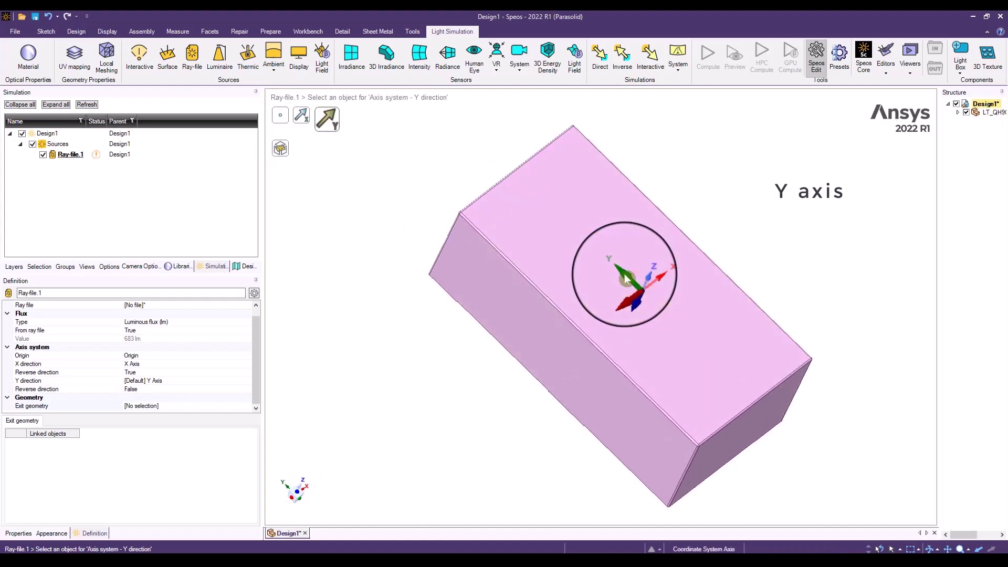
pyautogui.click(626, 279)
# - Set Reverse direction to False for both the X and Y directions of the ray-file source
pyautogui.doubleClick(74, 389)
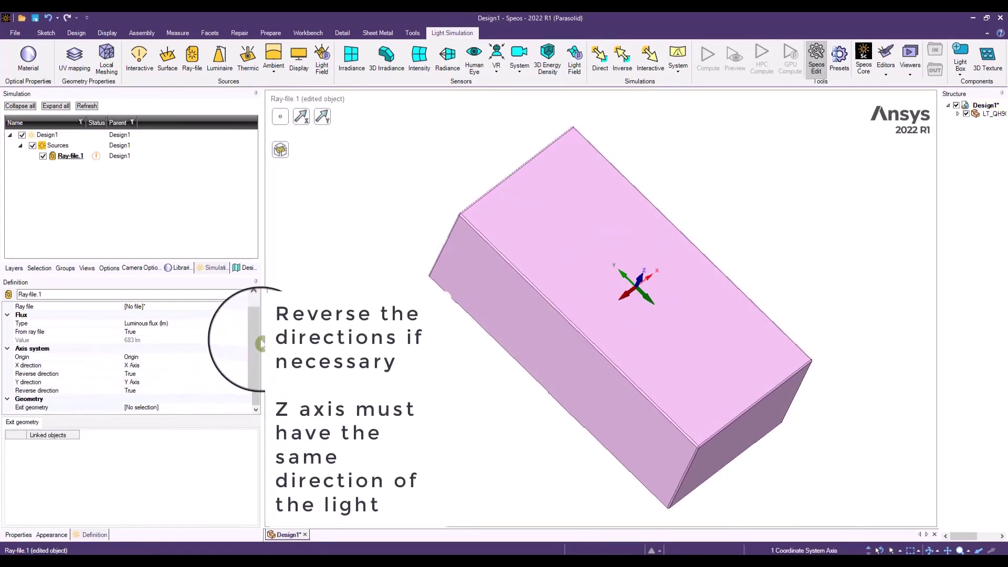
pyautogui.click(134, 377)
pyautogui.click(247, 376)
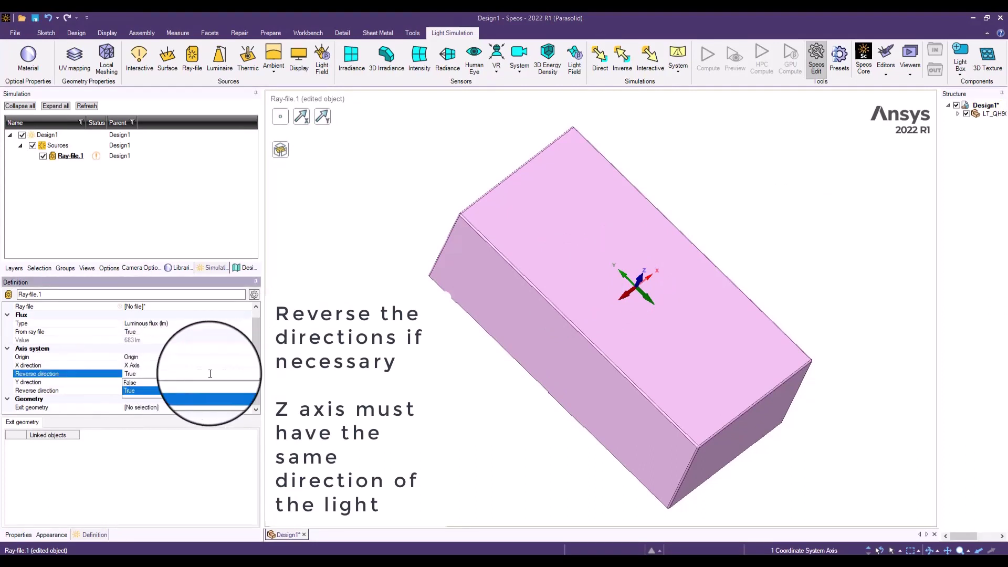
pyautogui.click(131, 383)
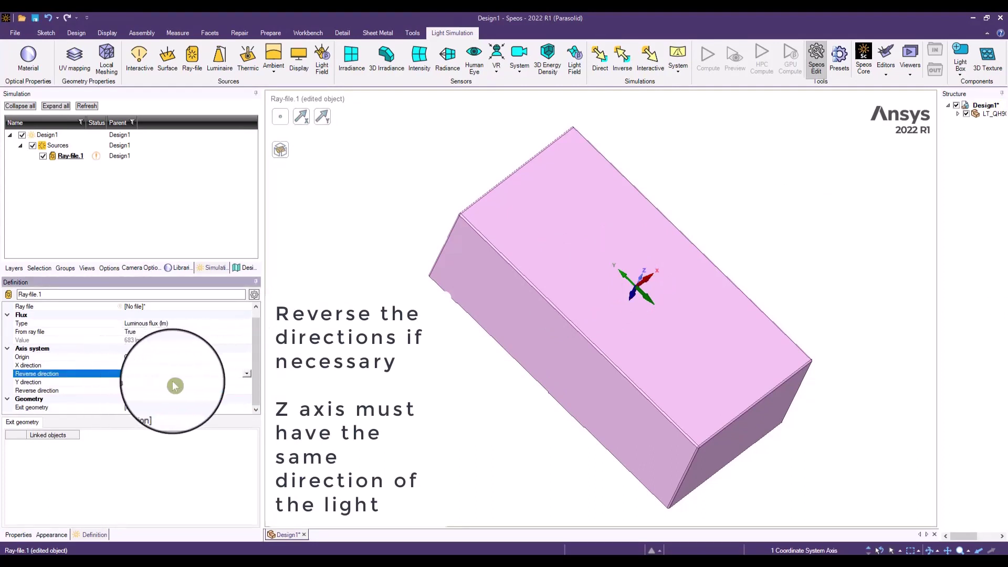
pyautogui.click(134, 390)
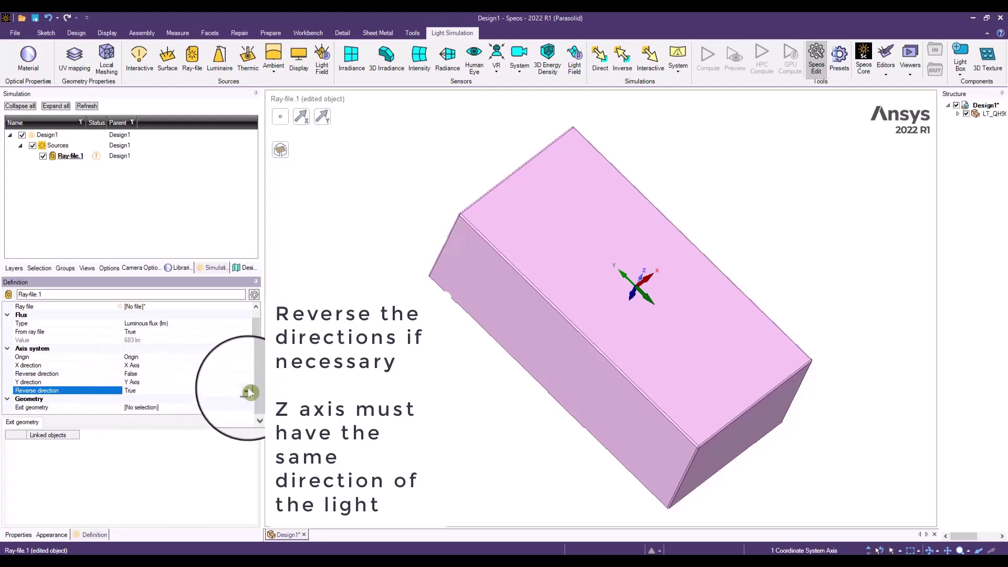
pyautogui.press('Down')
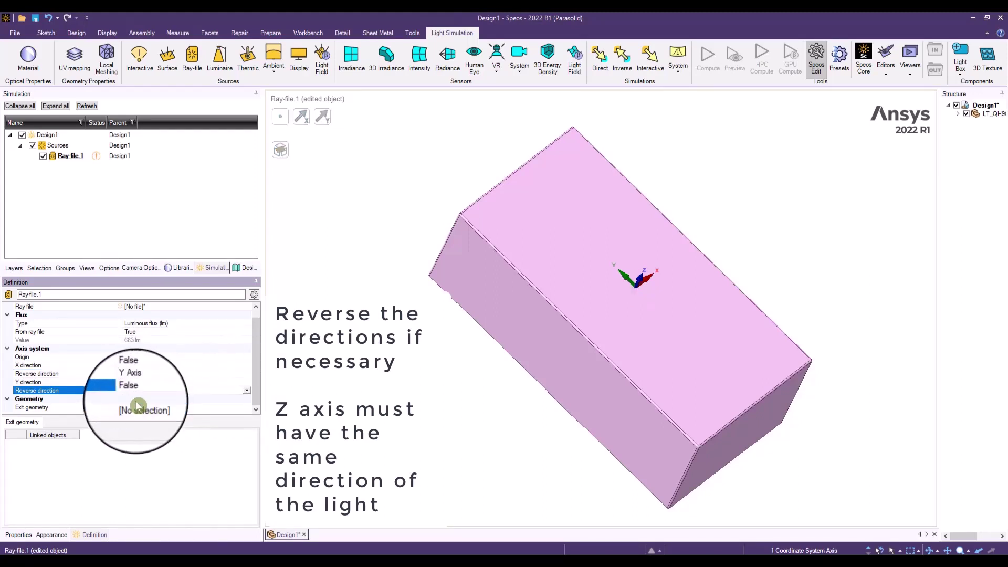
# - Load rayfile_LT_QH9G_5M_270114_Speos.RAY from the Downloads subfolder Rayfile Source/rayfile_LT_QH9G_270114_Speos as the source's ray file
pyautogui.click(141, 307)
pyautogui.click(248, 310)
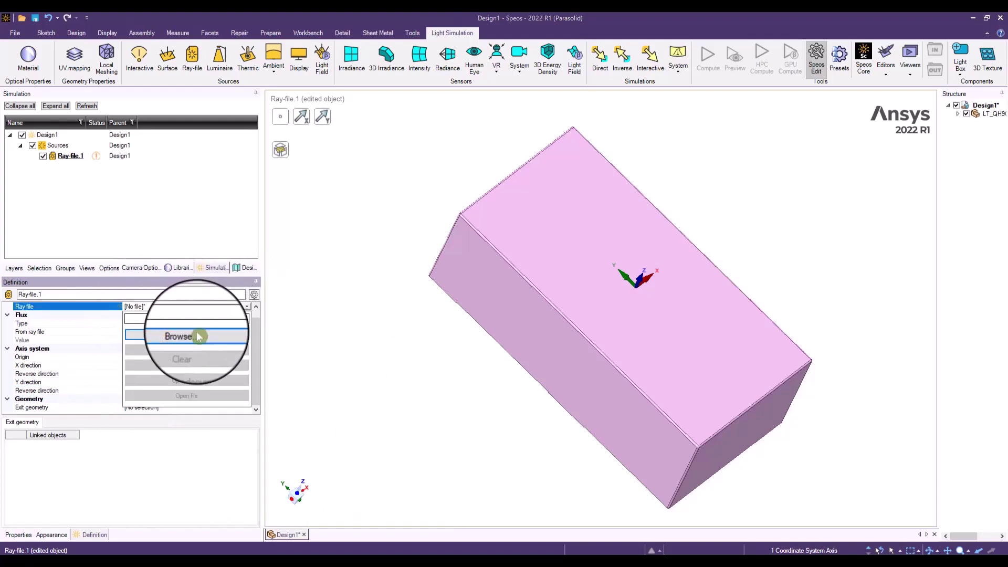
pyautogui.click(188, 336)
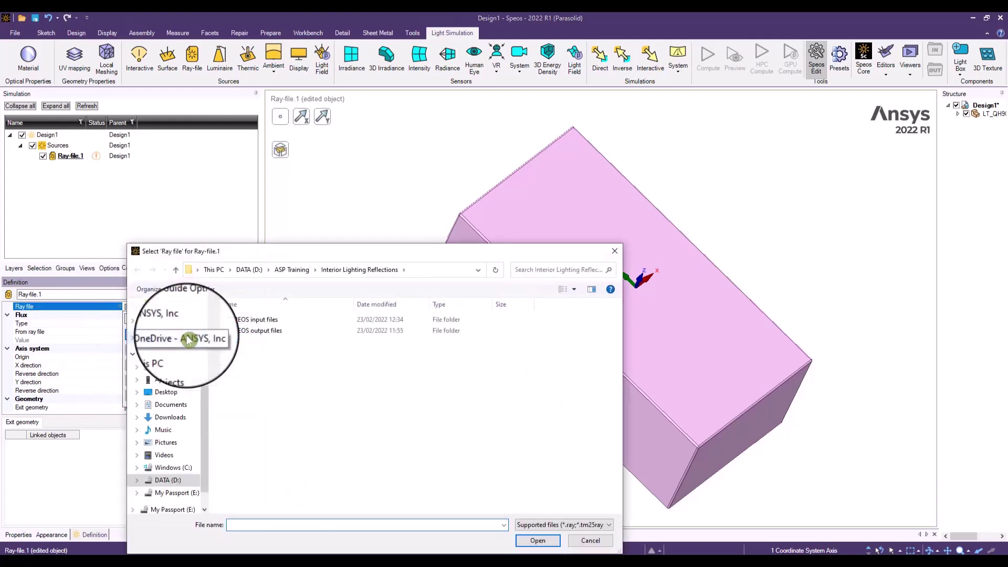
pyautogui.click(171, 417)
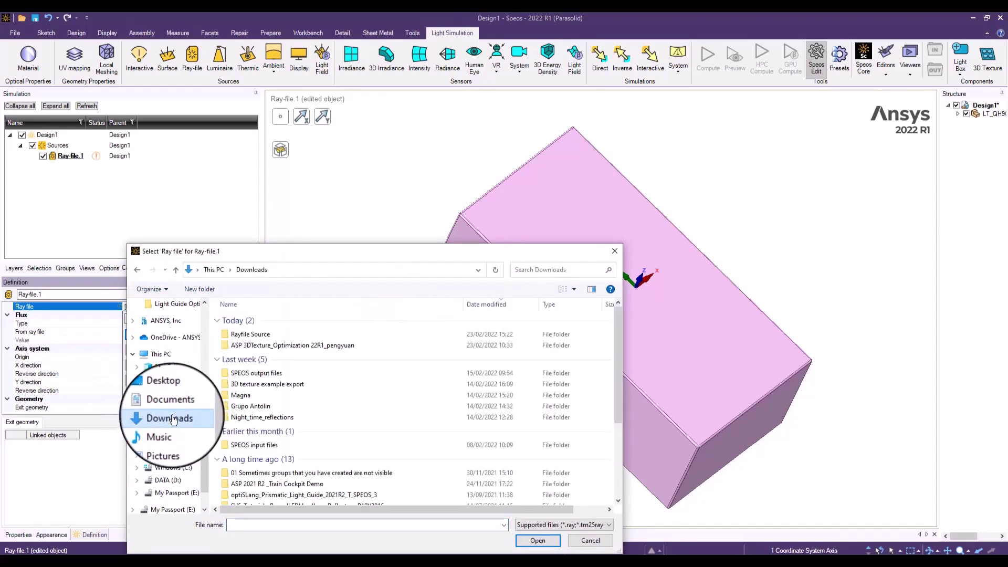
pyautogui.doubleClick(249, 335)
pyautogui.doubleClick(250, 343)
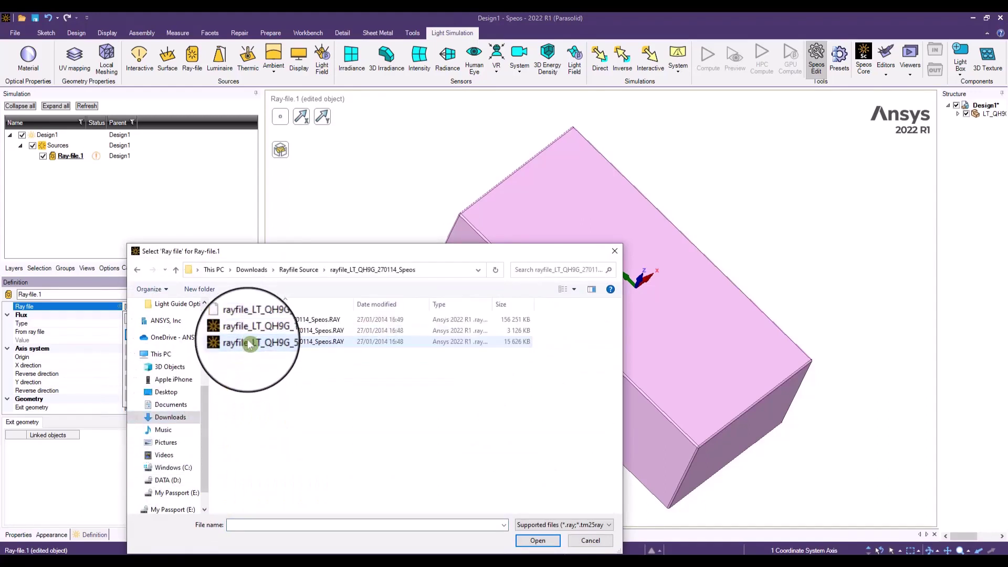
pyautogui.moveTo(352, 305); pyautogui.dragTo(408, 310)
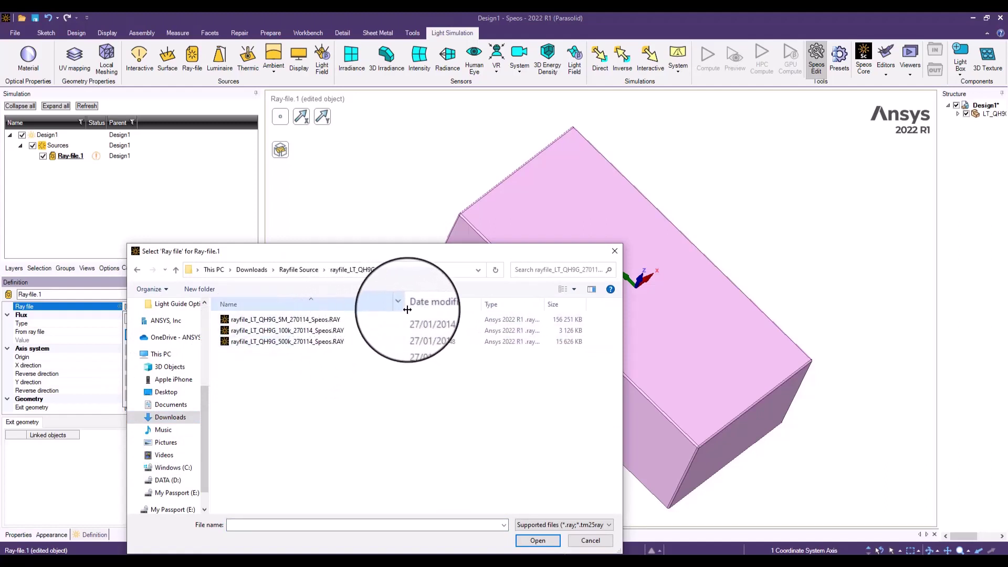
pyautogui.click(297, 322)
pyautogui.click(537, 541)
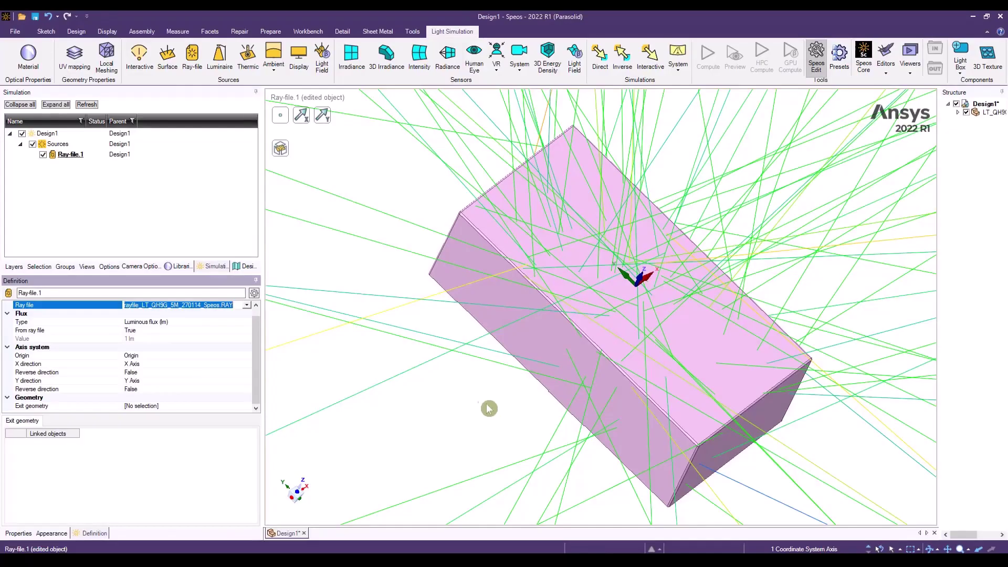
# - Set the source's exit geometry to the whole LED body NONE in LT_QH9G_240114_geometry and finish editing the source
pyautogui.scroll(-5, 471, 385)
pyautogui.moveTo(458, 368); pyautogui.dragTo(441, 310, button='middle')
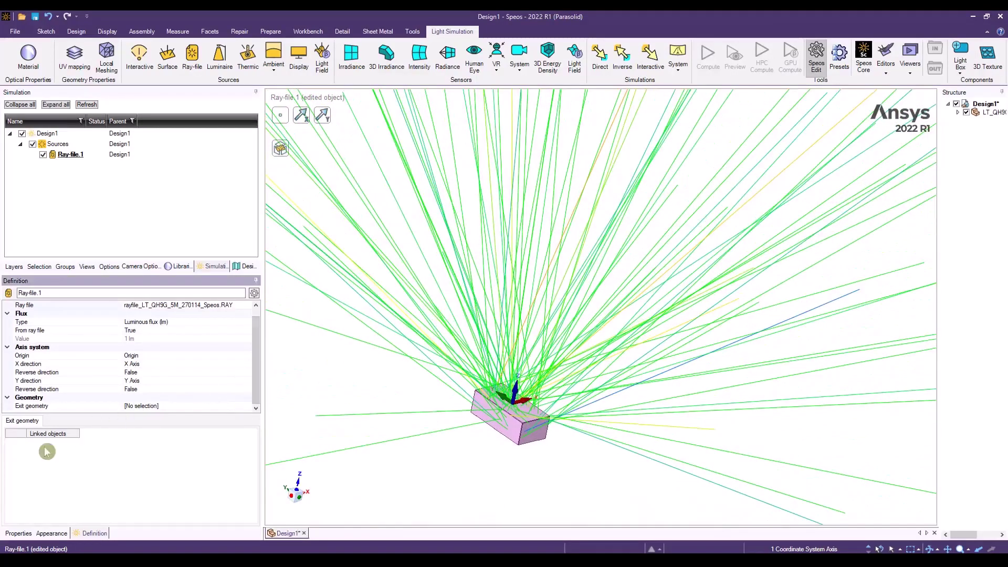
pyautogui.click(281, 150)
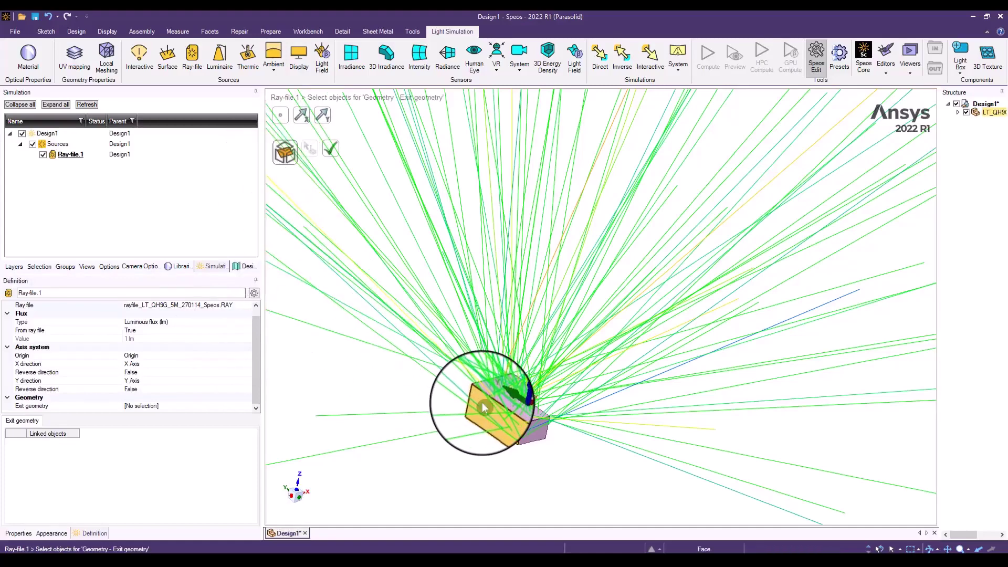
pyautogui.click(958, 112)
pyautogui.click(994, 120)
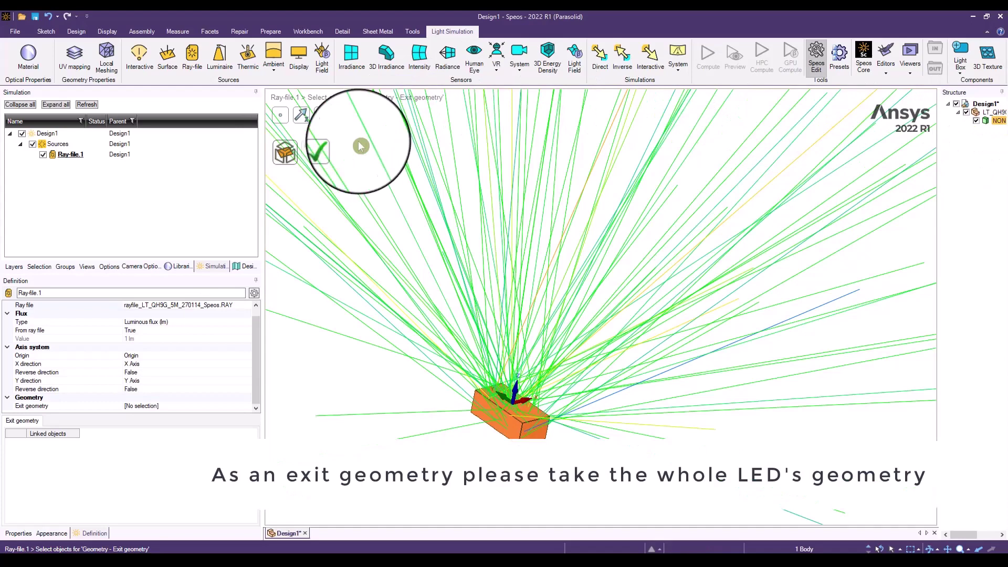
pyautogui.click(332, 149)
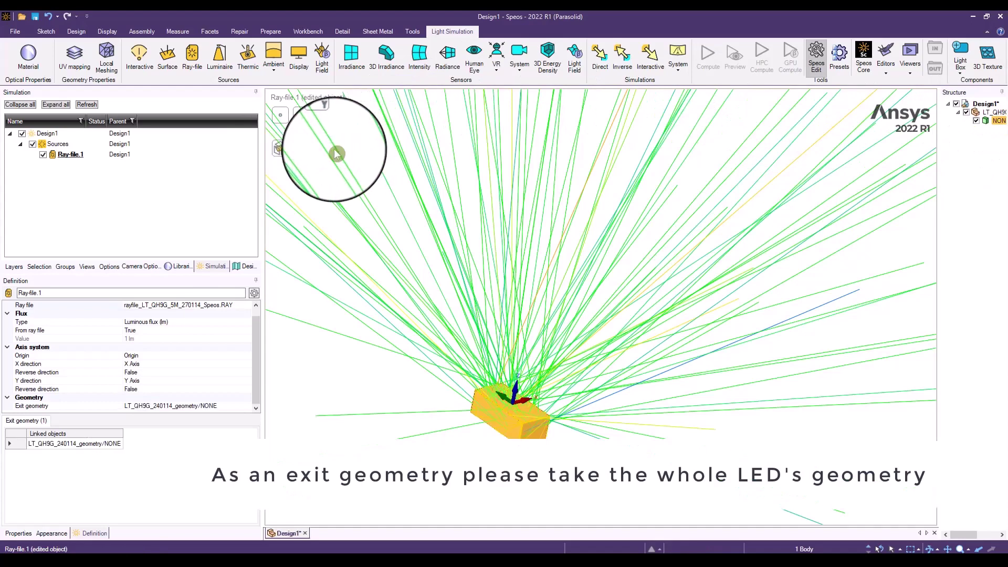
pyautogui.click(818, 62)
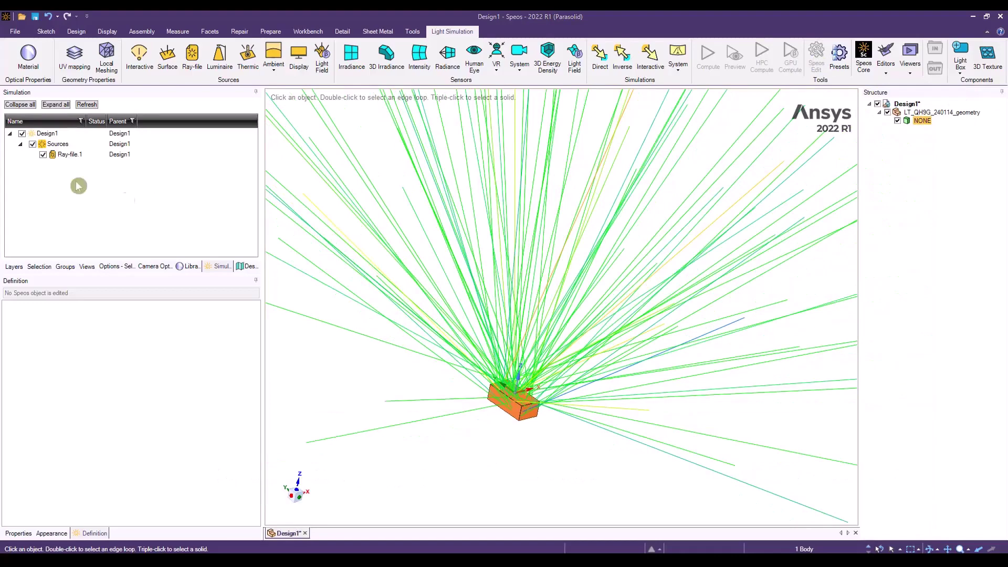
# - Rename the ray-file source as Speos Format
pyautogui.click(64, 155)
pyautogui.rightClick(65, 154)
pyautogui.click(86, 182)
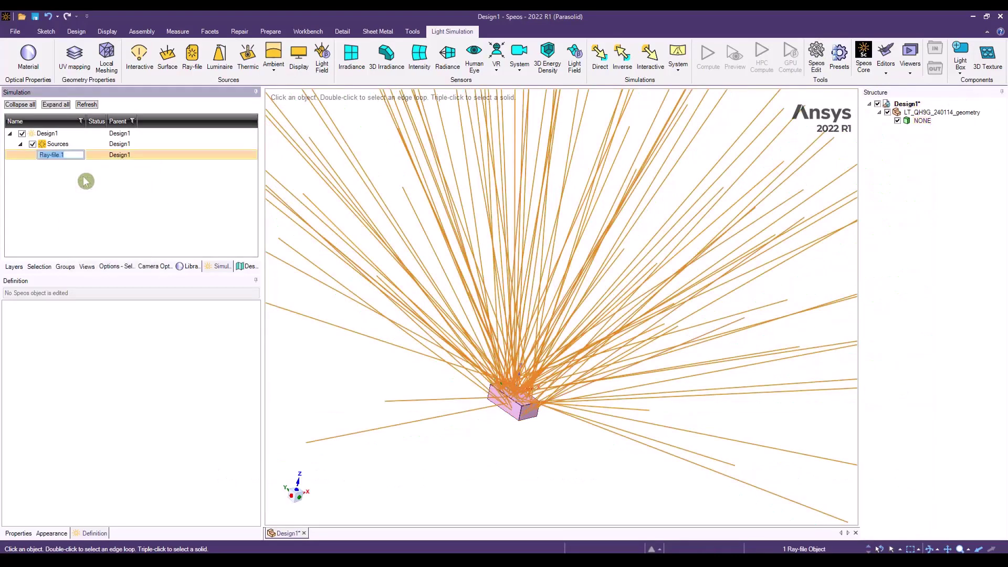
pyautogui.write('Speos Format')
pyautogui.press('Return')
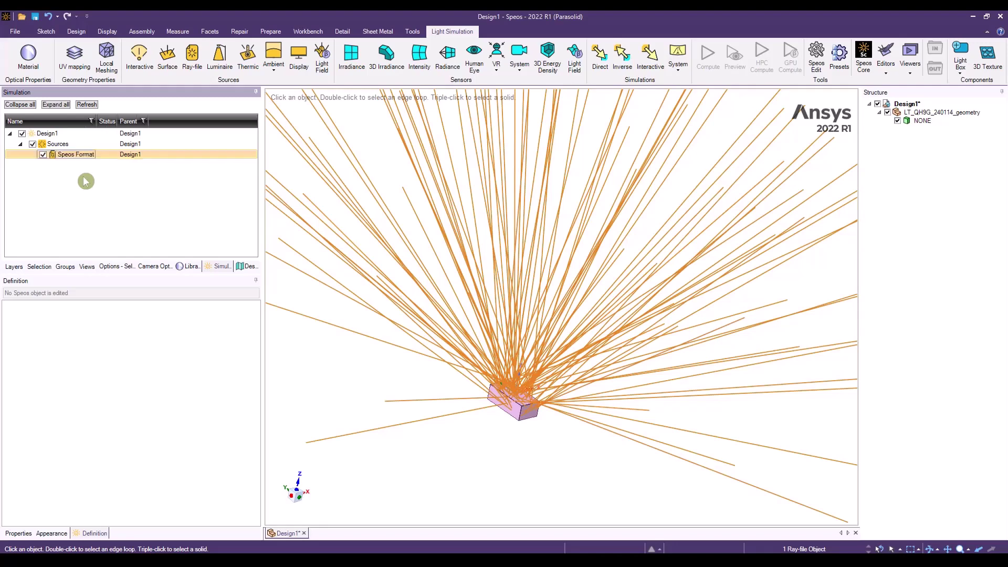
# - Duplicate the Speos Format source and rename the copy as TM25 IES Format
pyautogui.rightClick(75, 158)
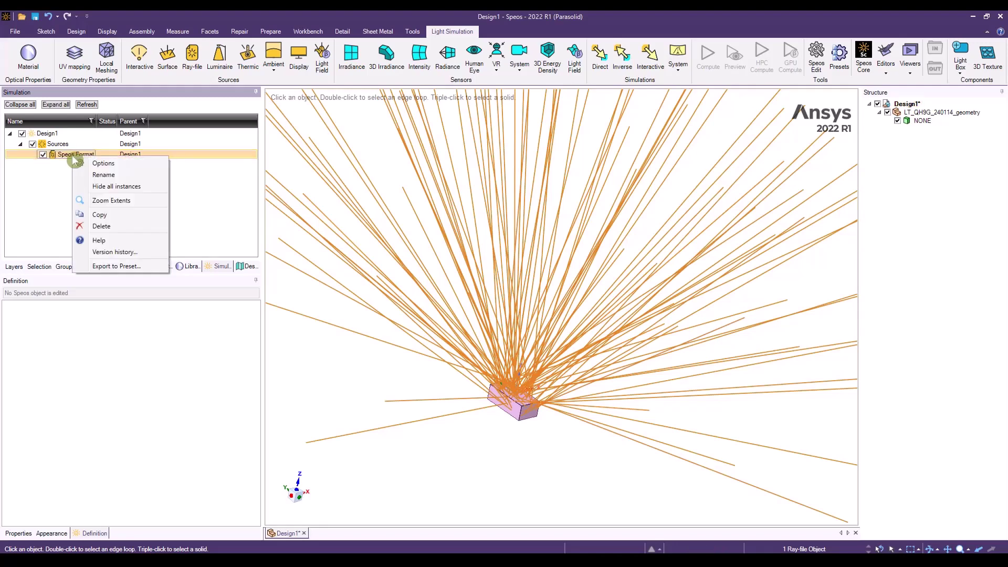
pyautogui.click(99, 214)
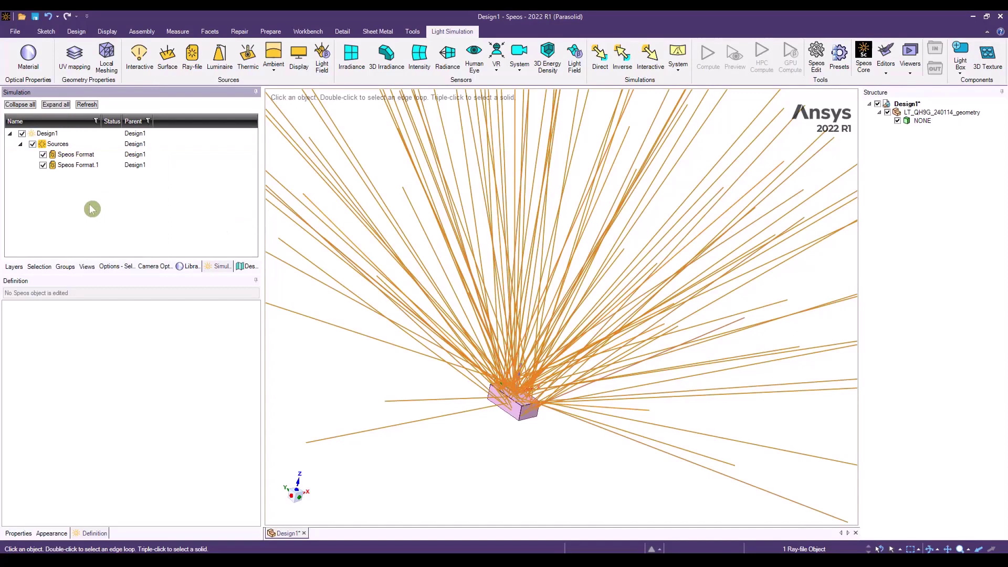
pyautogui.click(76, 166)
pyautogui.rightClick(74, 166)
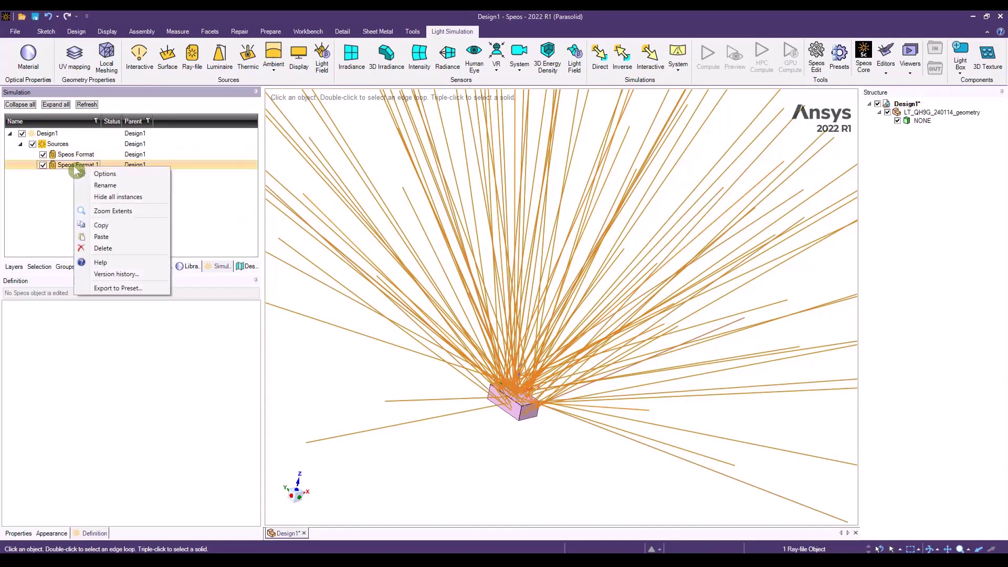
pyautogui.click(105, 187)
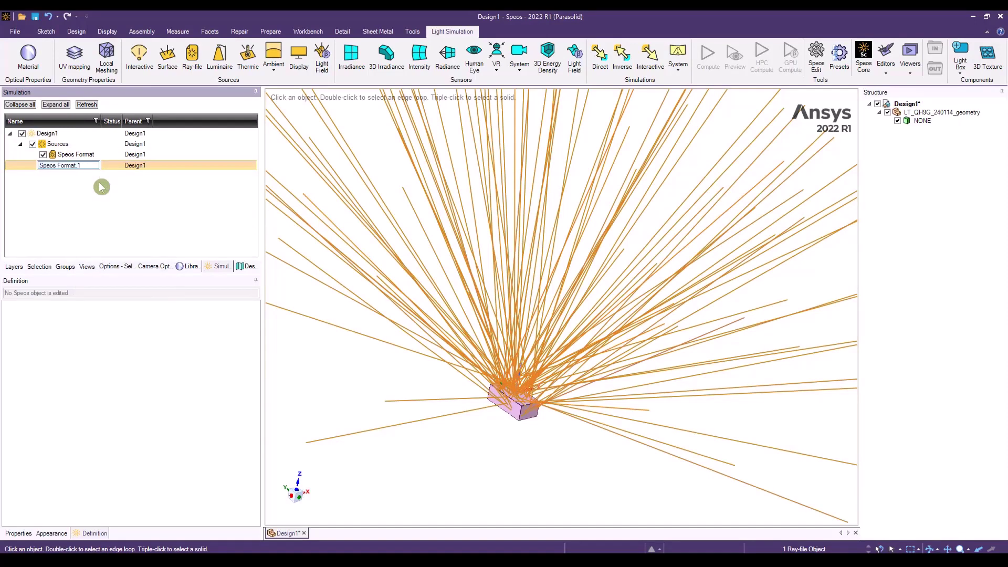
pyautogui.write('TM')
pyautogui.hotkey('ctrl', 'Left')
pyautogui.hotkey('ctrl', 'Left')
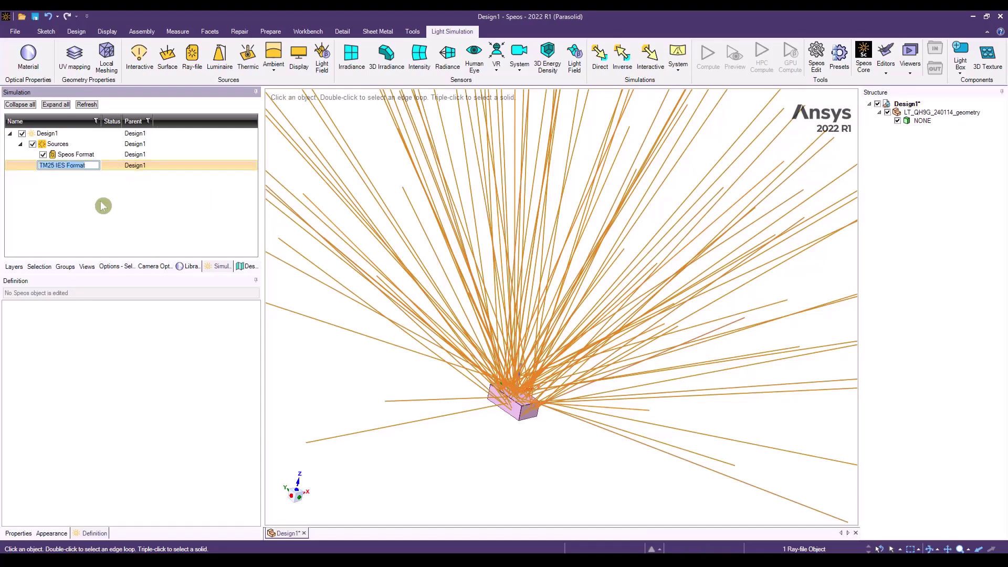
pyautogui.press('Return')
# - Replace the TM25 IES Format source's ray file with rayfile_LT_QH9G_20M_270114_IES_TM25.TM25RAY from the rayfile_LT_QH9G_270114_IES_TM25 folder and finish editing
pyautogui.doubleClick(82, 165)
pyautogui.click(178, 304)
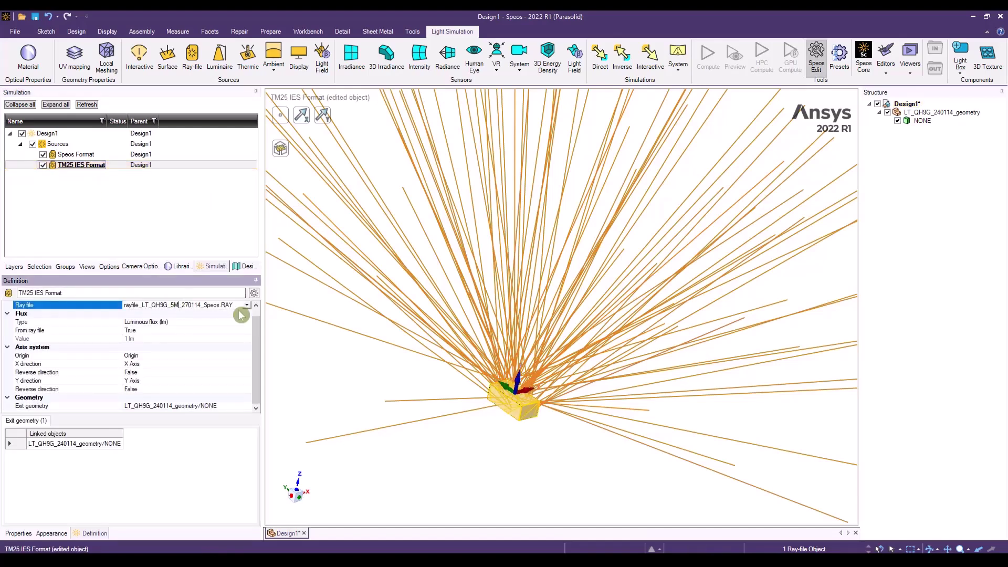
pyautogui.click(246, 306)
pyautogui.click(175, 336)
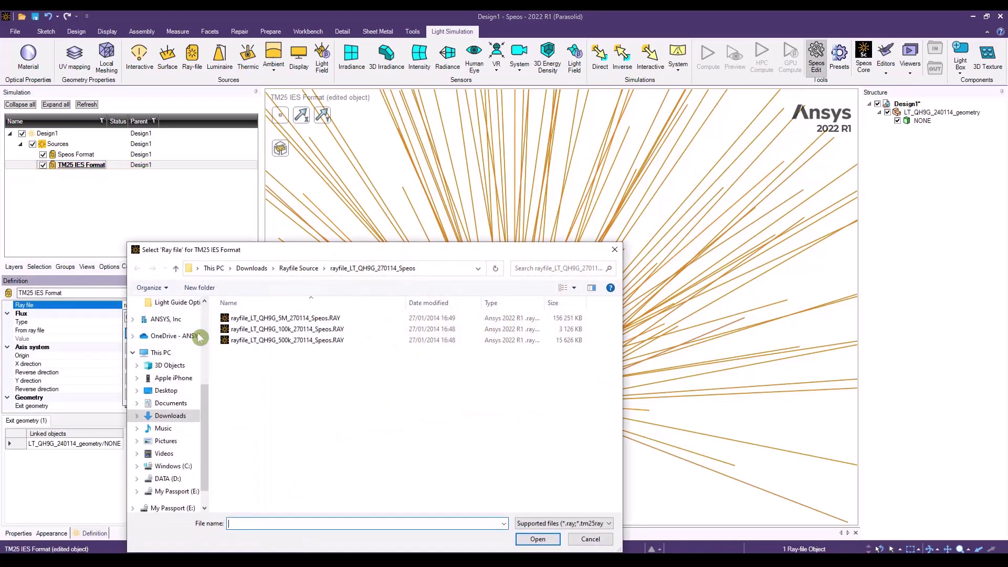
pyautogui.click(298, 267)
pyautogui.click(294, 328)
pyautogui.doubleClick(294, 327)
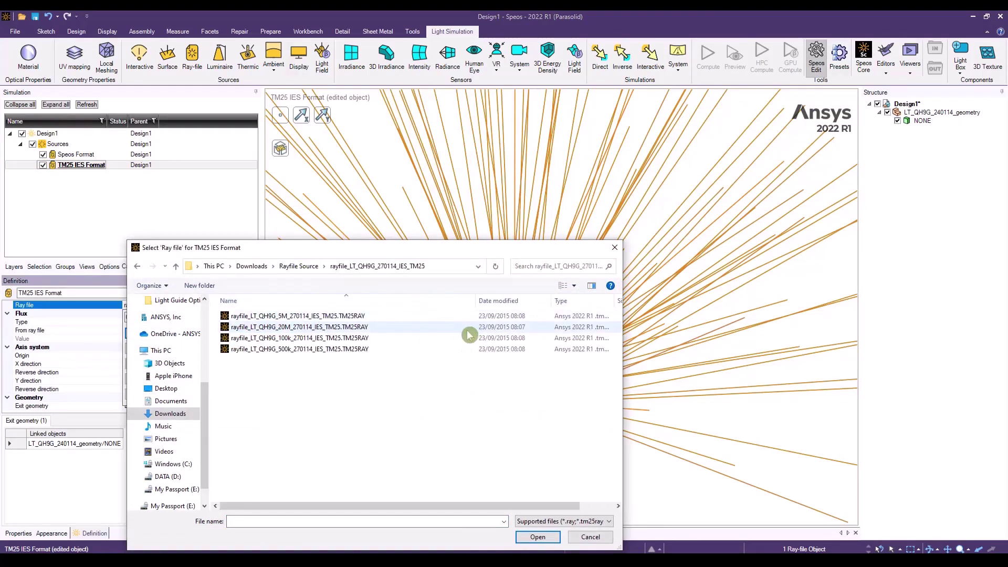
pyautogui.click(305, 327)
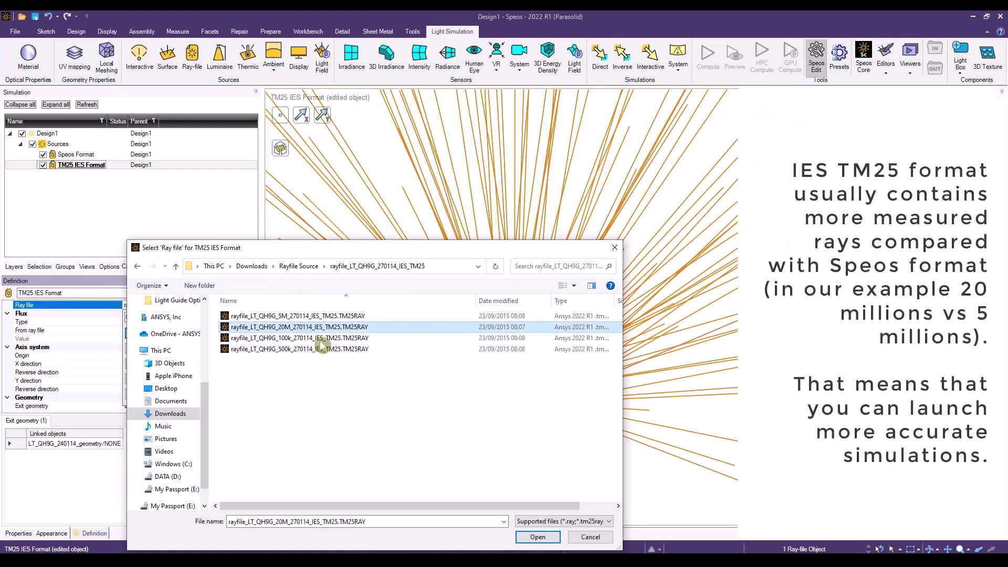
pyautogui.click(541, 536)
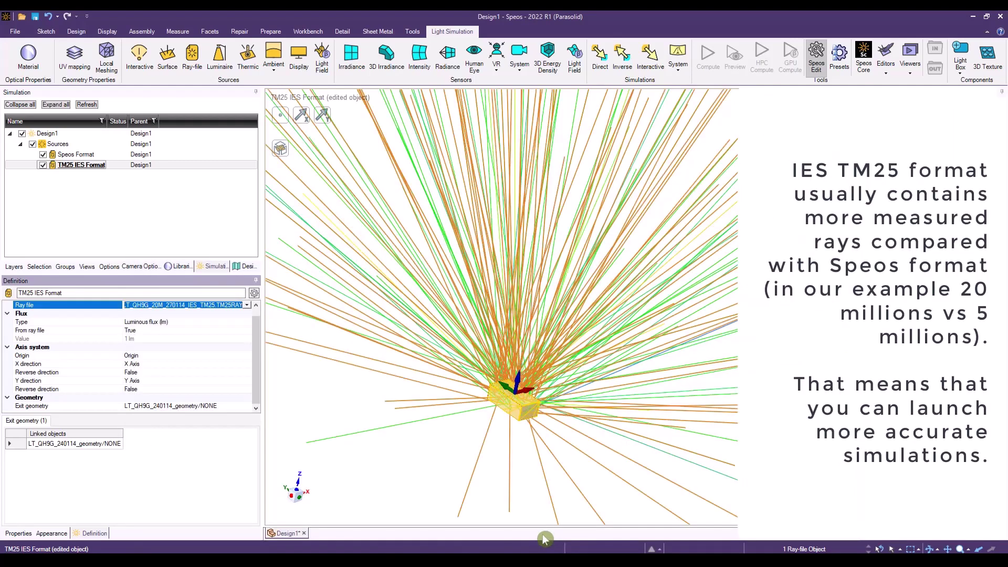
pyautogui.click(817, 63)
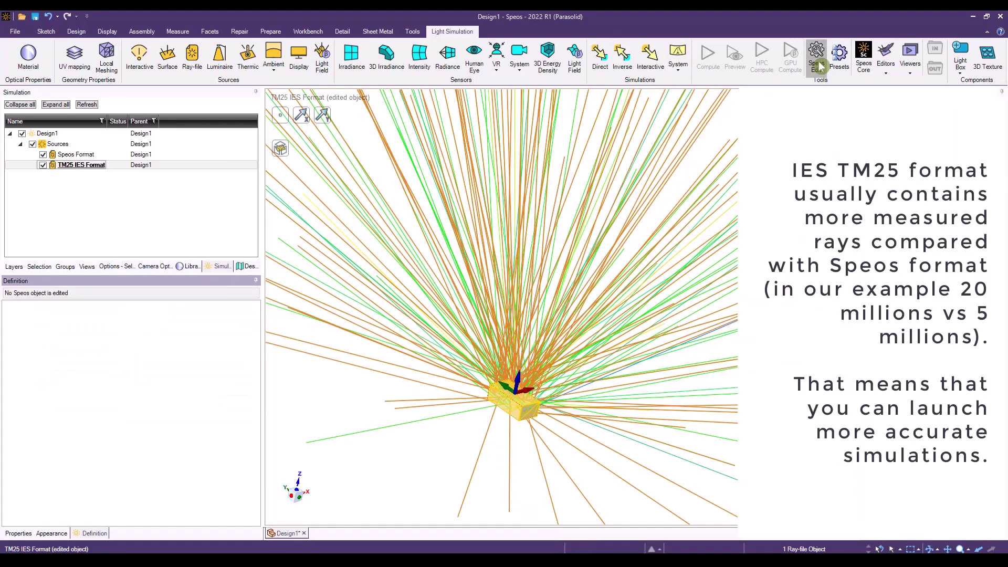
# - Hide the Speos Format source and leave only the TM25 IES Format source displayed
pyautogui.click(43, 164)
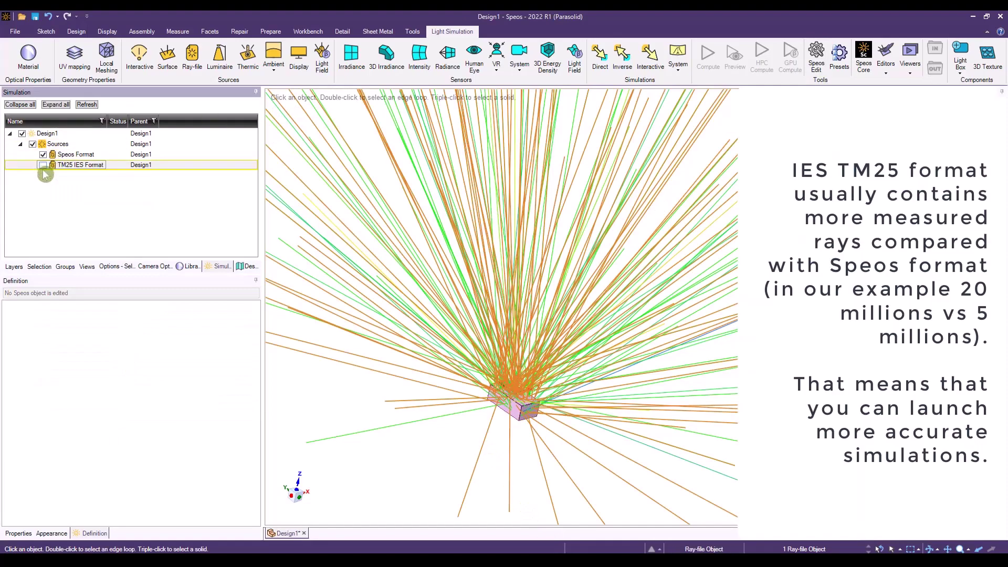
pyautogui.click(43, 155)
pyautogui.click(43, 165)
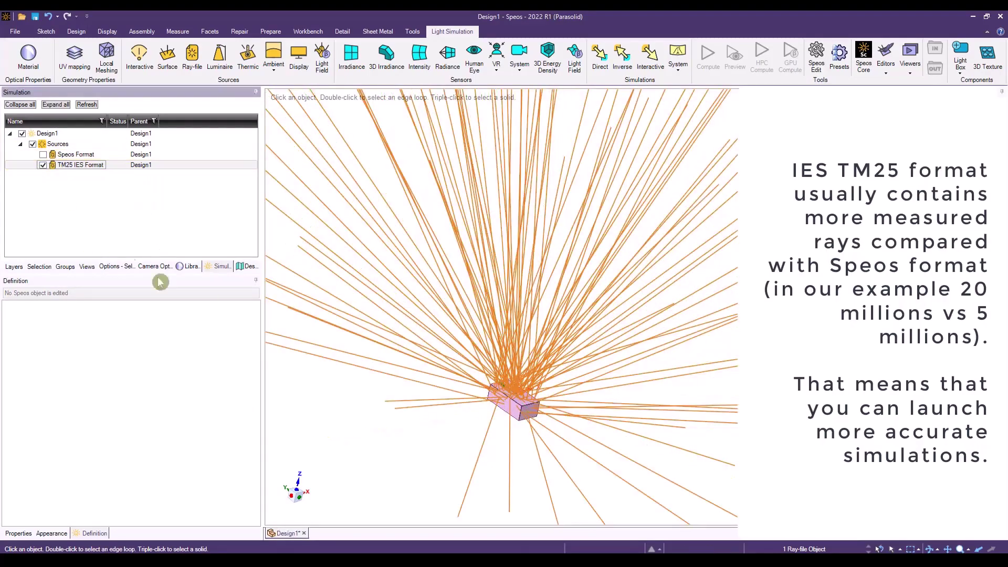